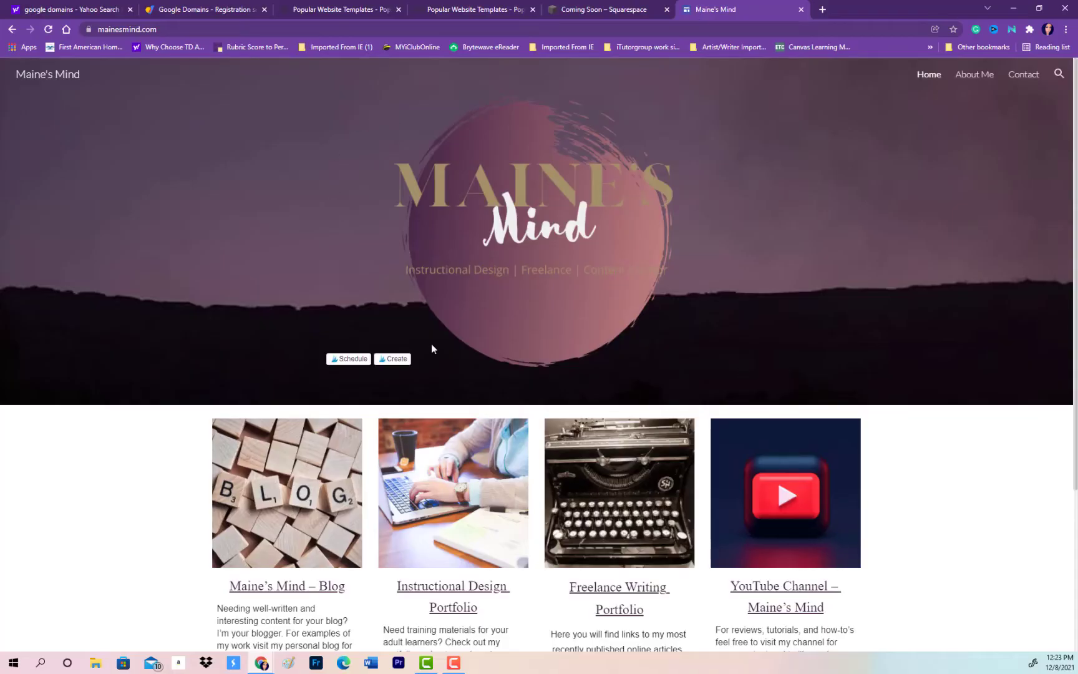
Preview the Maine's Mind Blog and Instructional Design Portfolio sites, then return to Maine's Mind.
scroll(863, 562, "down", 1)
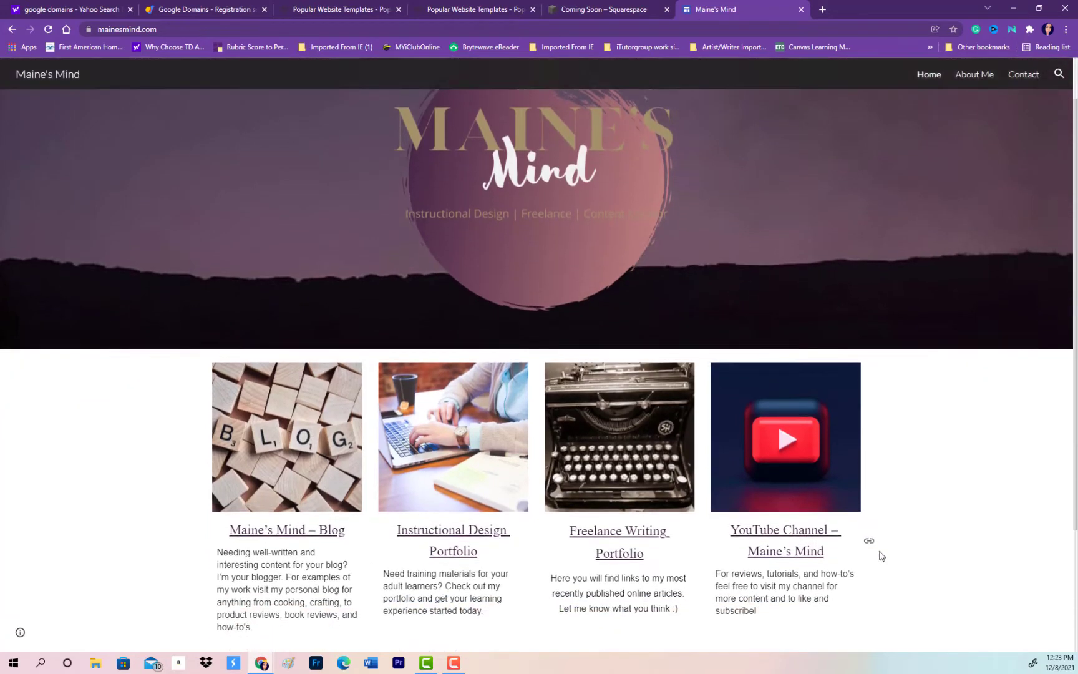
scroll(863, 561, "down", 3)
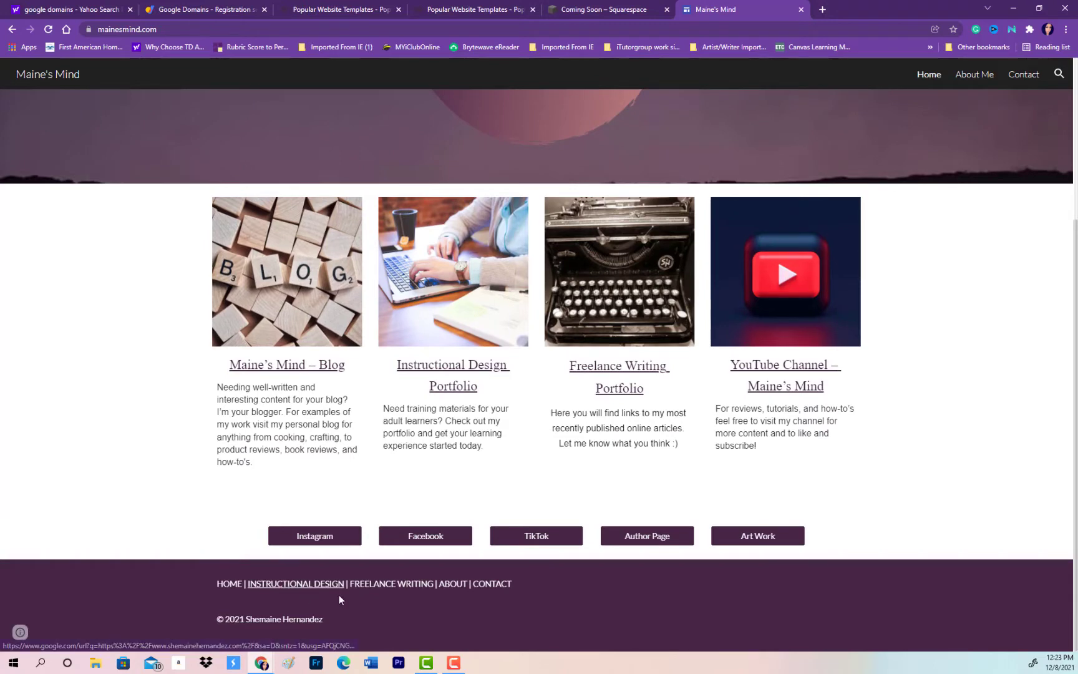
scroll(261, 416, "up", 1)
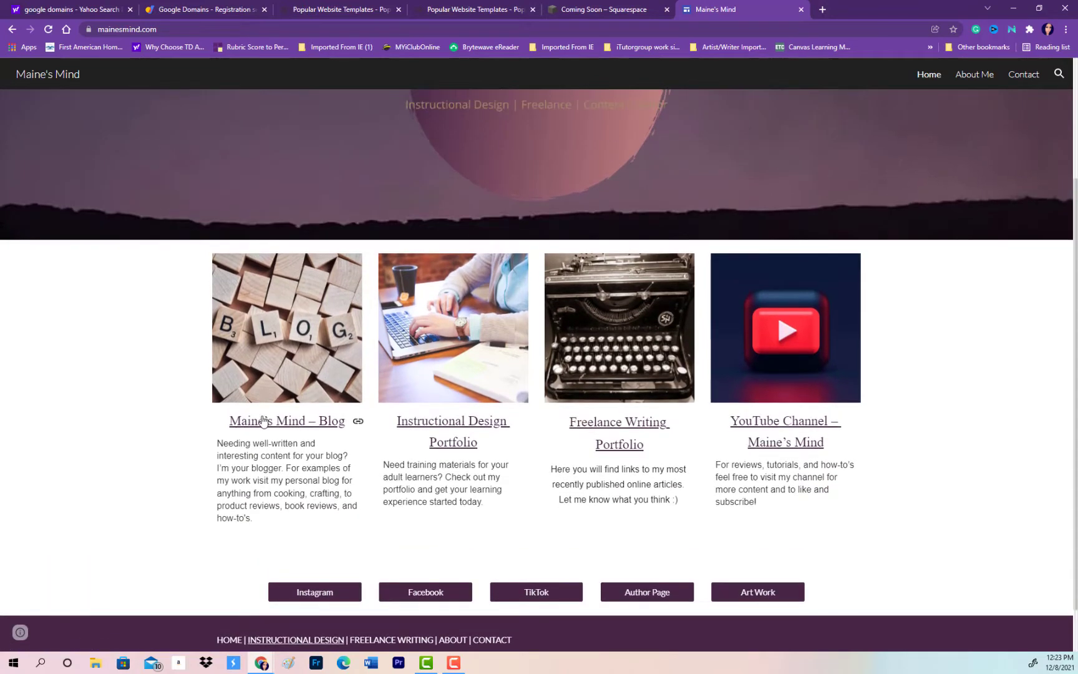
left_click(264, 421)
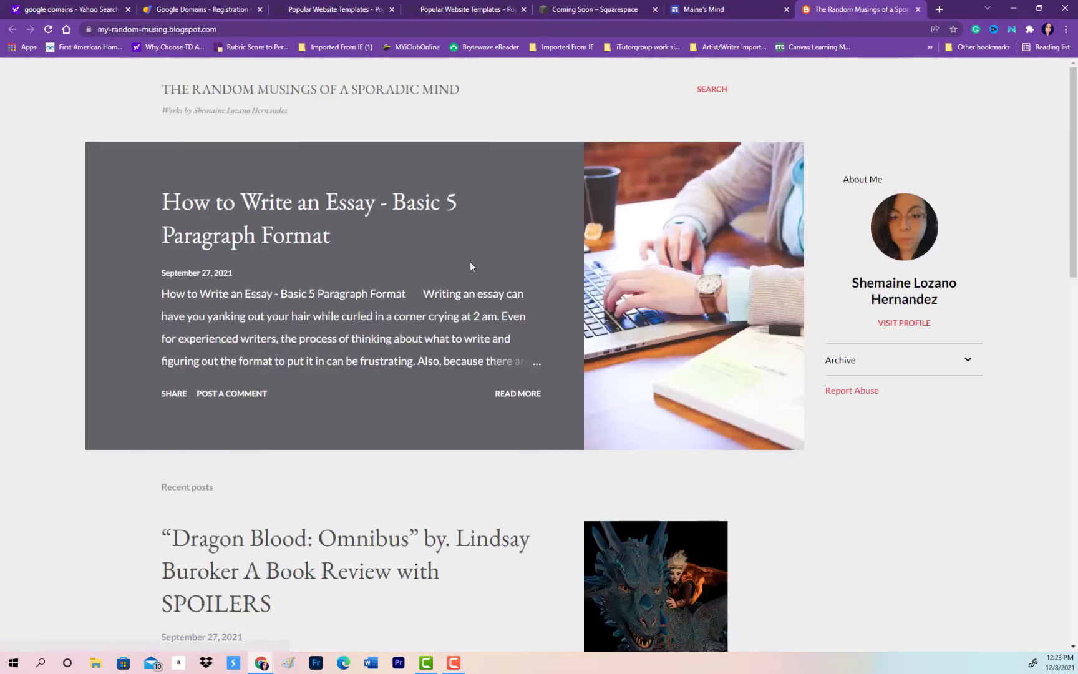
scroll(473, 254, "down", 10)
scroll(473, 255, "up", 9)
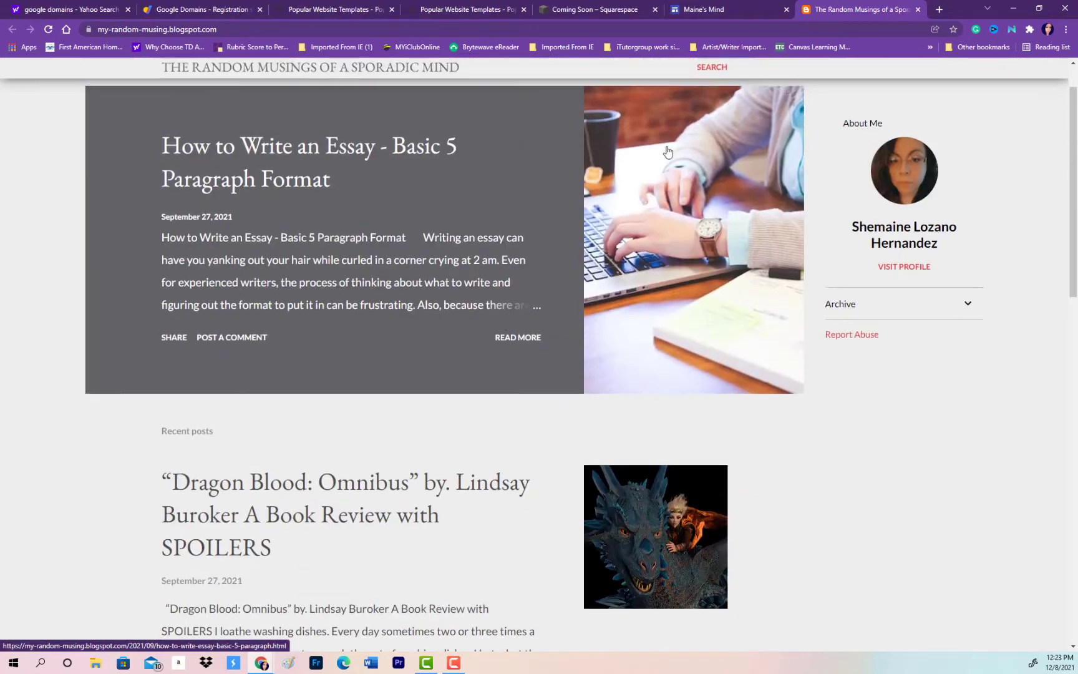
left_click(699, 11)
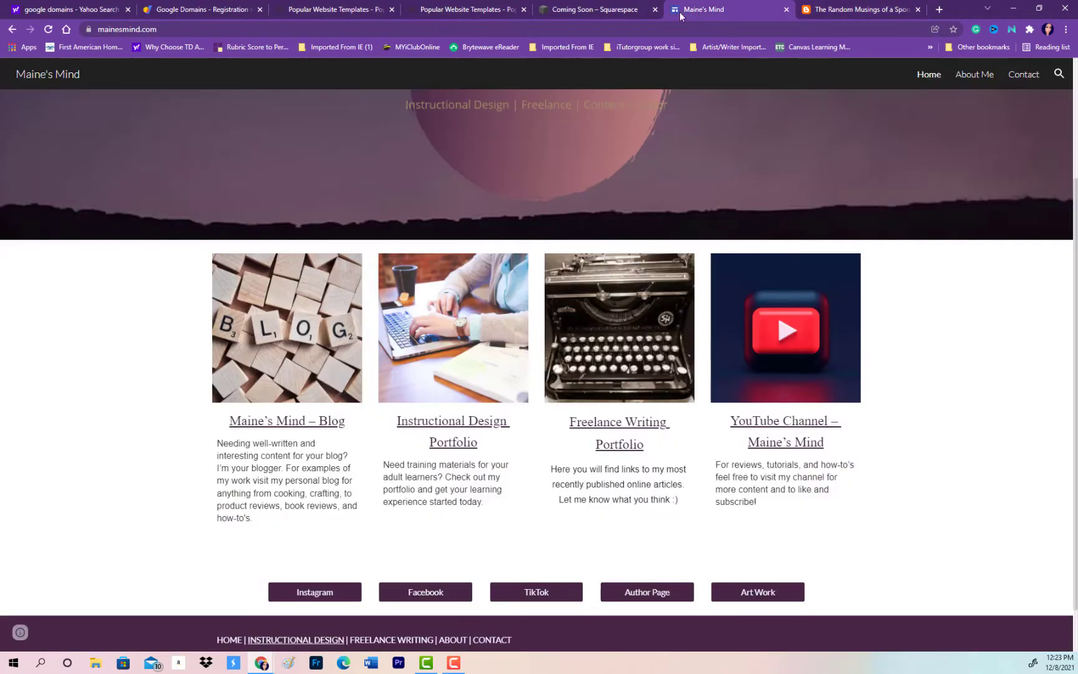
left_click(436, 428)
scroll(461, 324, "down", 3)
scroll(538, 388, "up", 3)
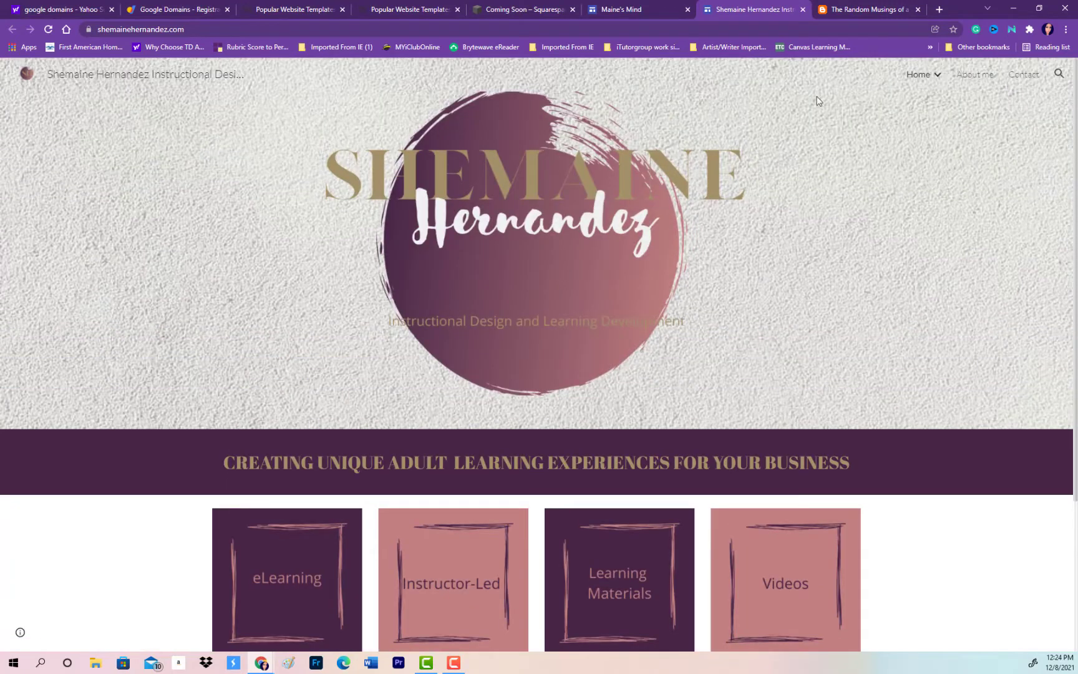
key("ctrl+shift+Tab")
View the Freelance Writing and YouTube Channel pages, going back to the home page after each.
left_click(586, 415)
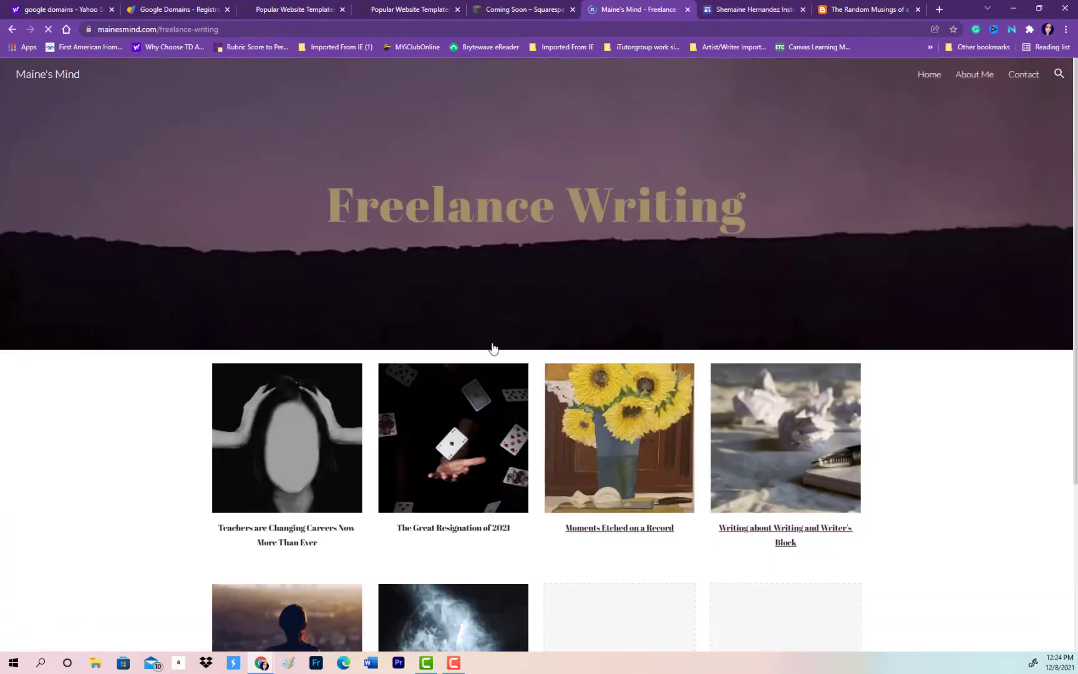
scroll(387, 293, "down", 4)
scroll(615, 161, "up", 4)
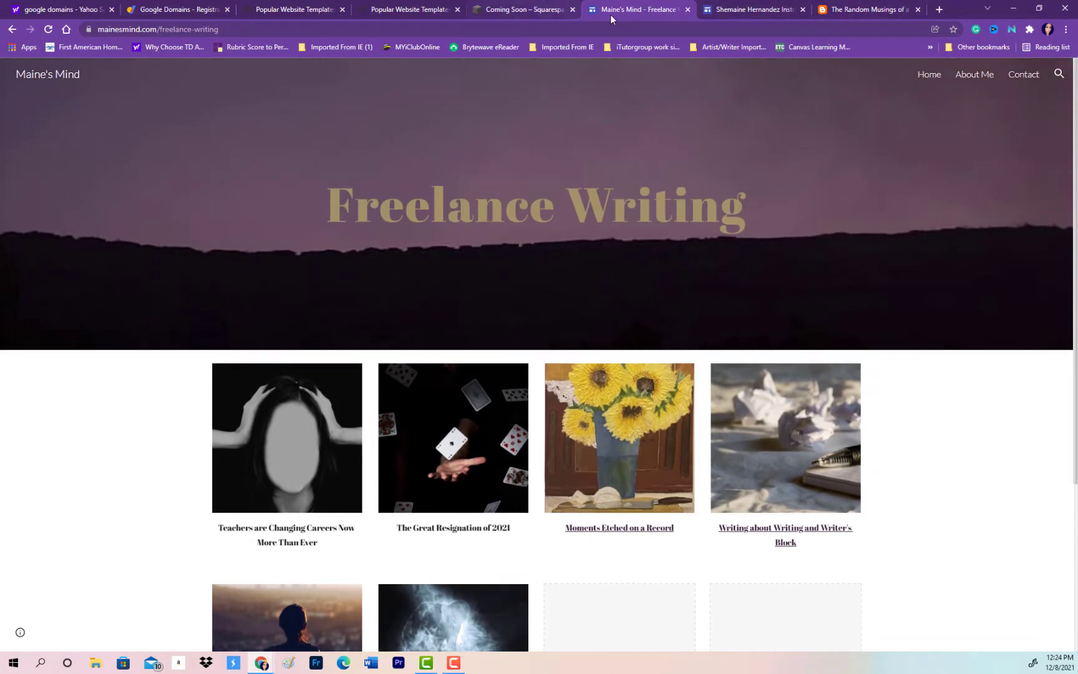
left_click(12, 30)
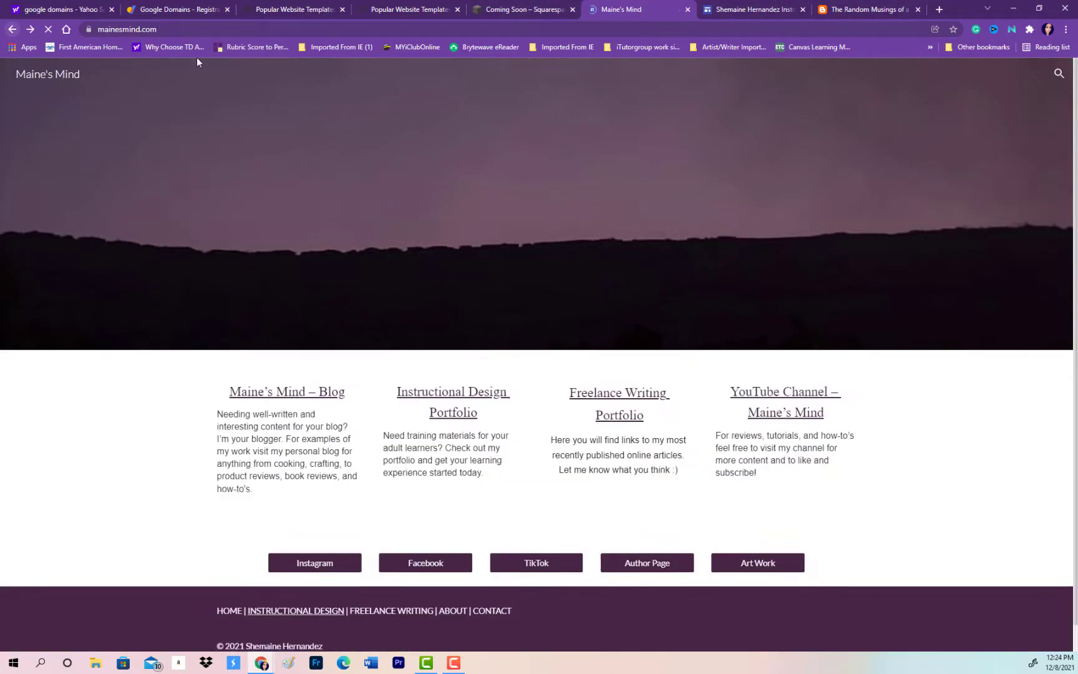
left_click(781, 431)
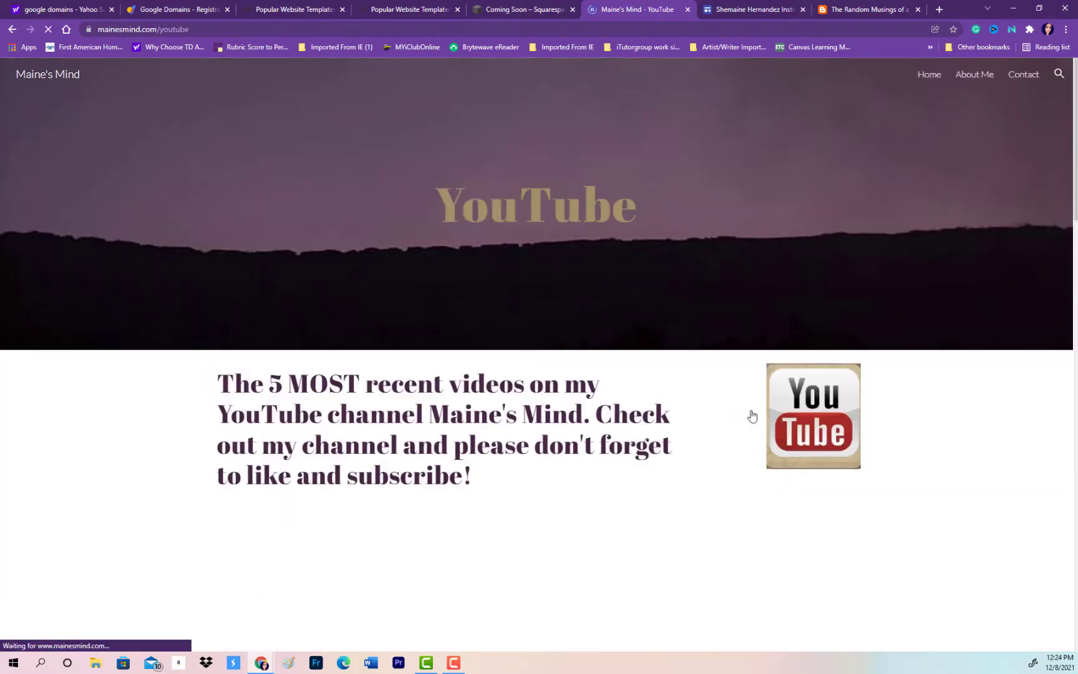
scroll(475, 455, "down", 10)
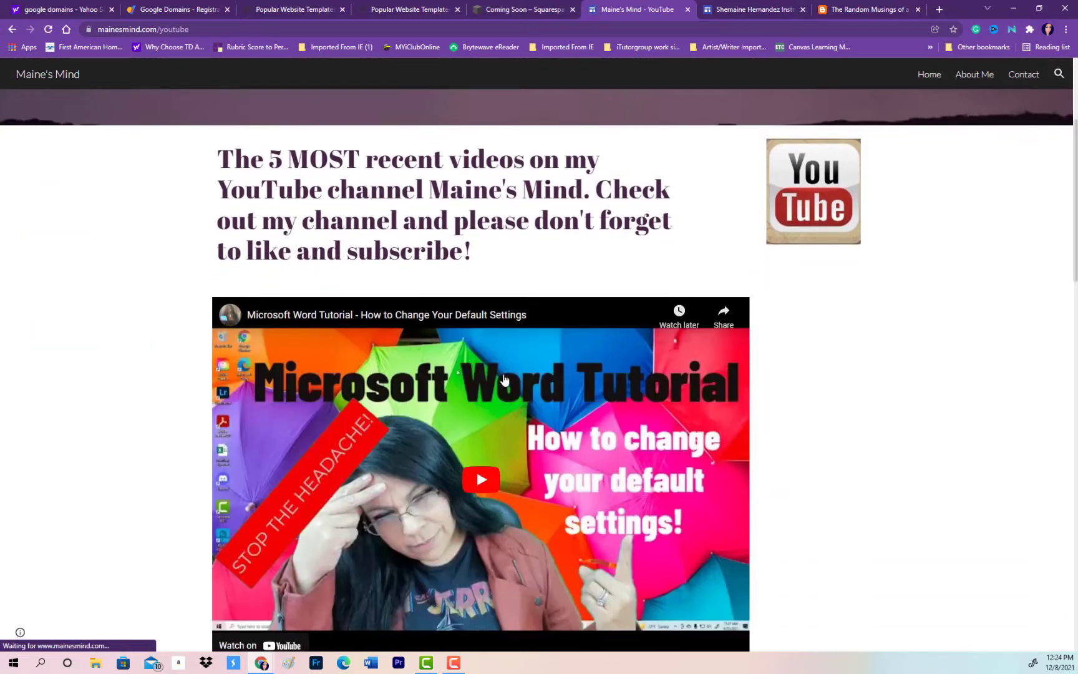
scroll(543, 449, "up", 8)
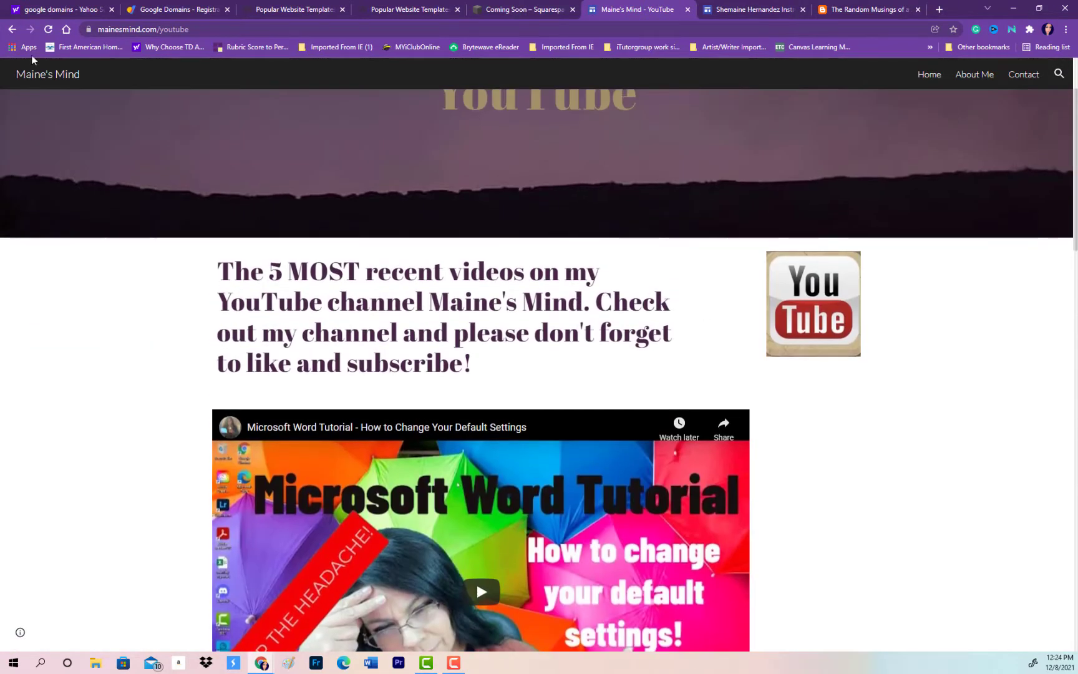
left_click(11, 29)
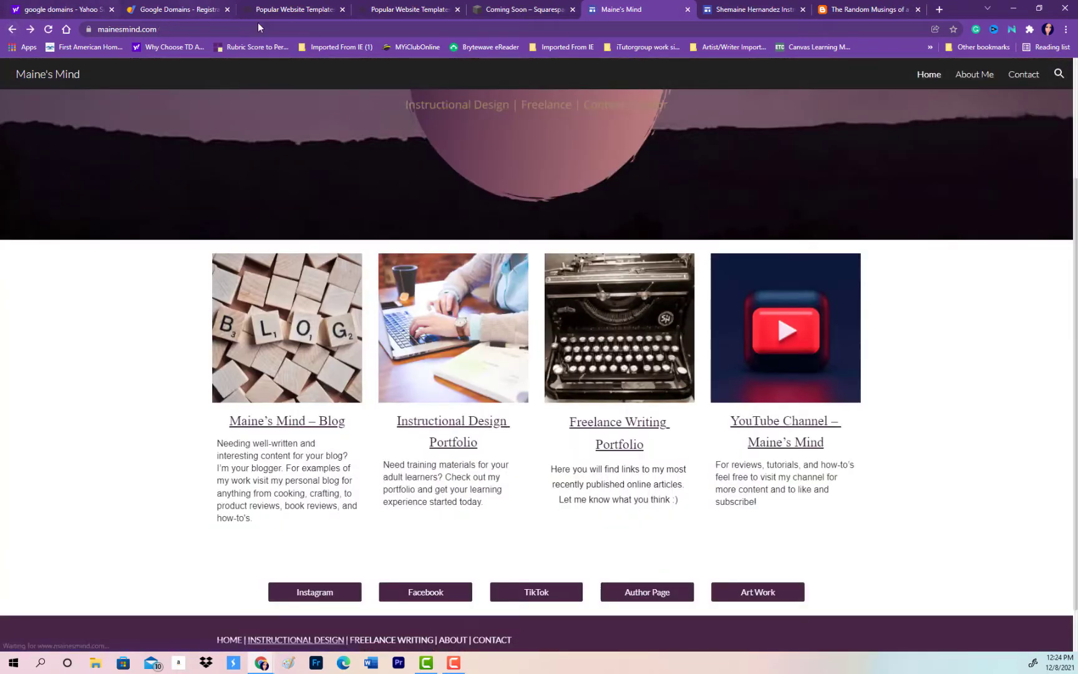
Look over the About Me and Contact pages, then switch to the portfolio and Random Musings tabs.
left_click(976, 83)
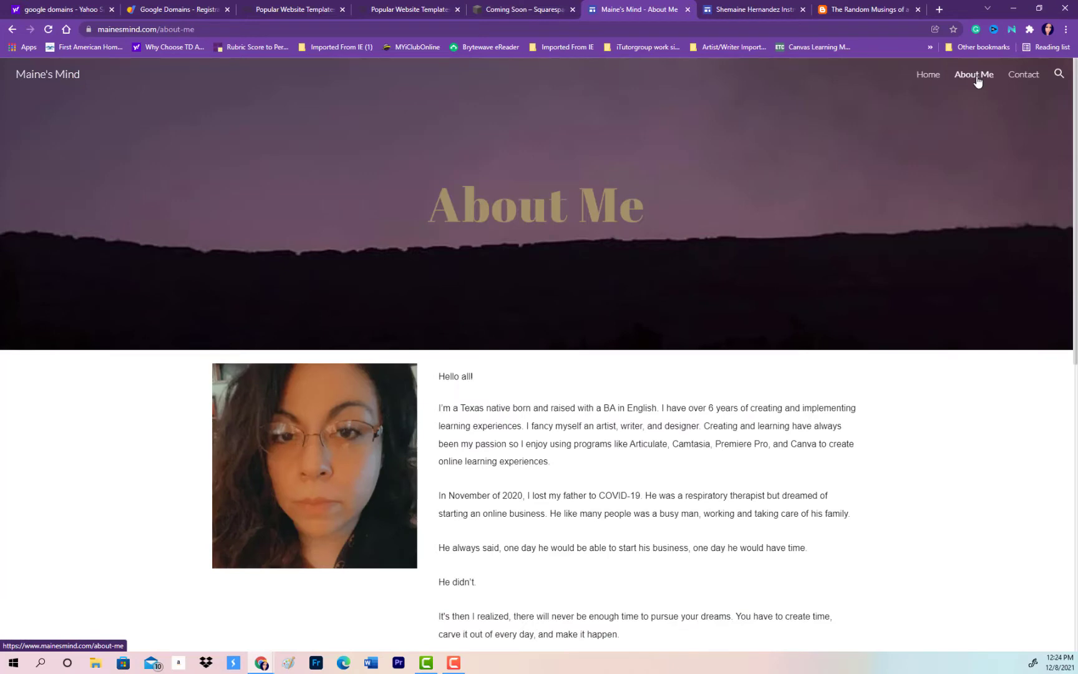
scroll(657, 366, "down", 8)
scroll(73, 197, "up", 7)
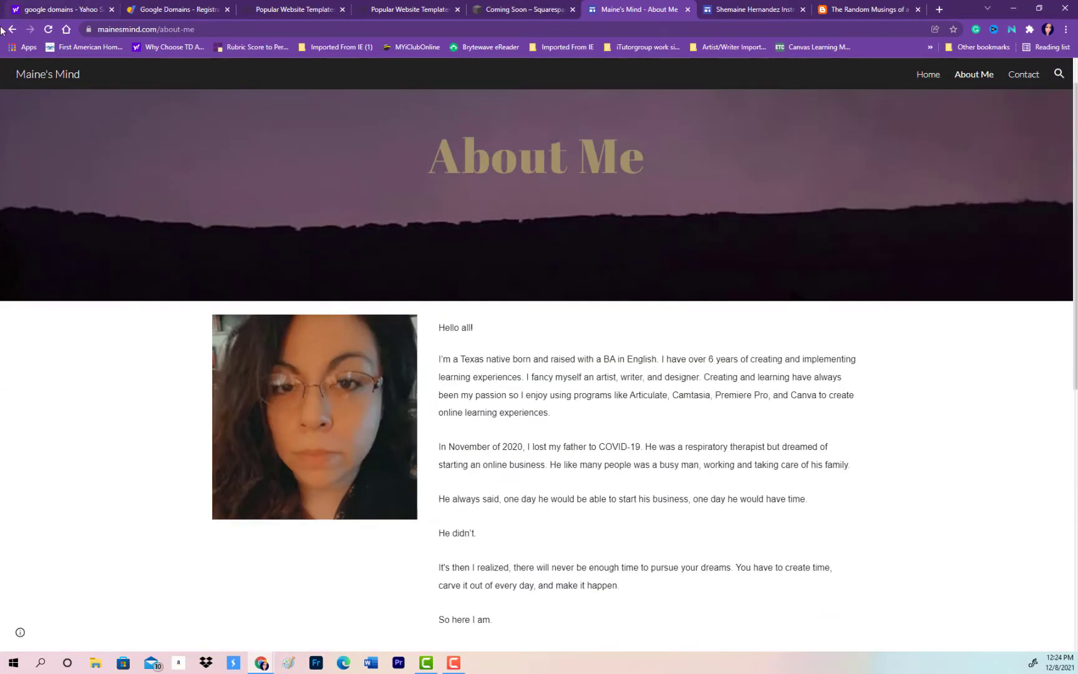
left_click(12, 30)
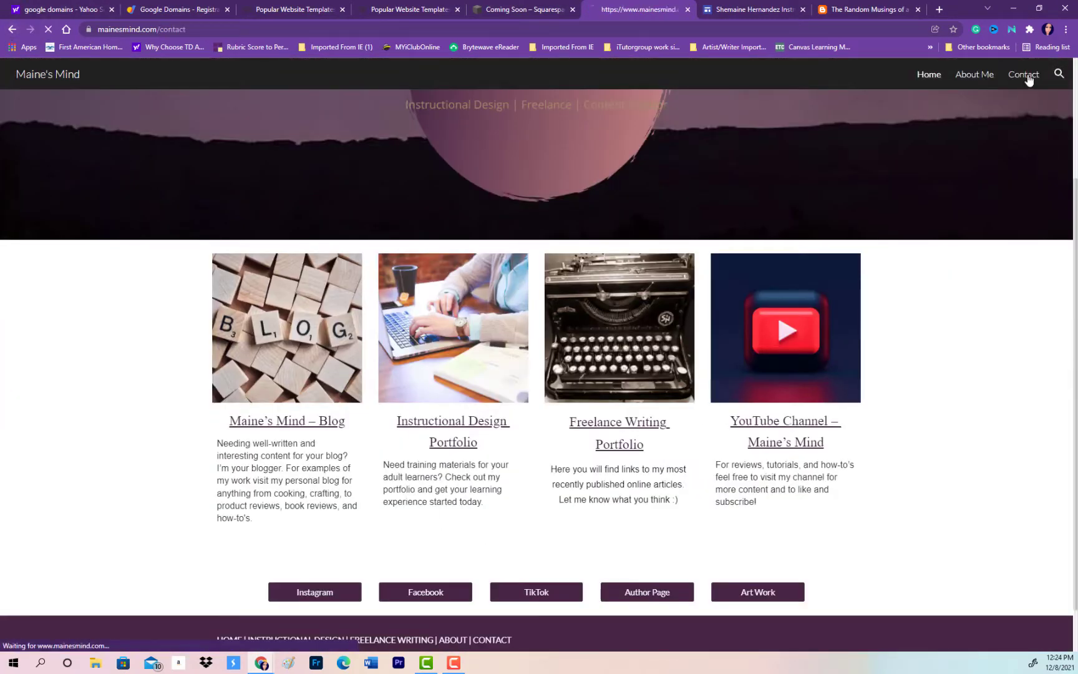
left_click(1026, 76)
scroll(542, 330, "down", 6)
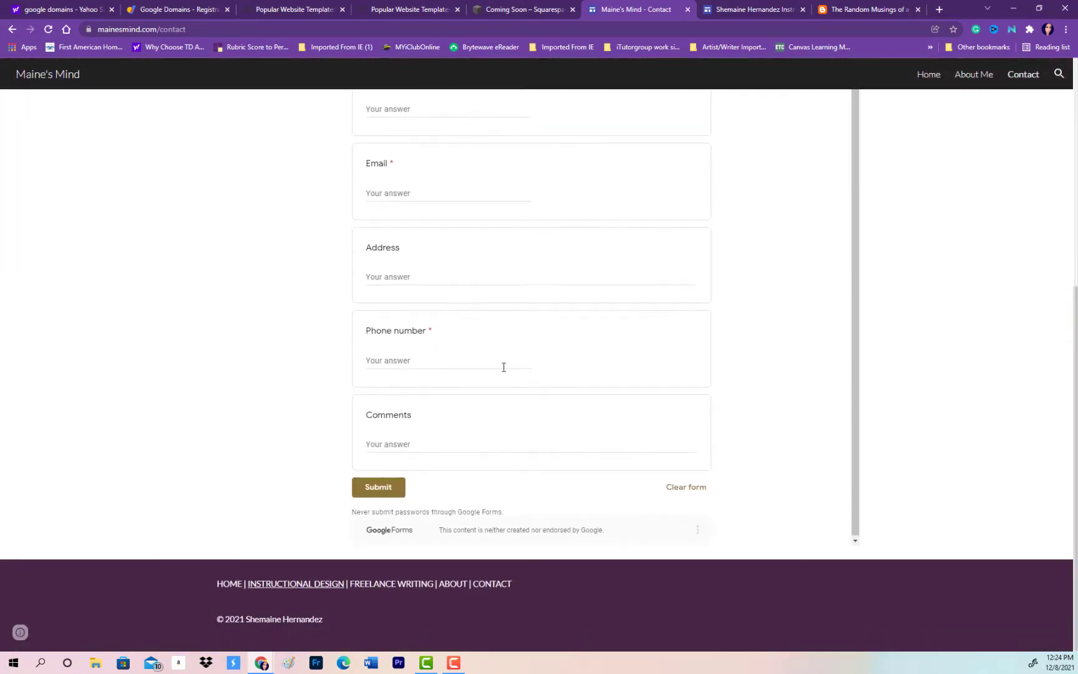
scroll(260, 257, "up", 6)
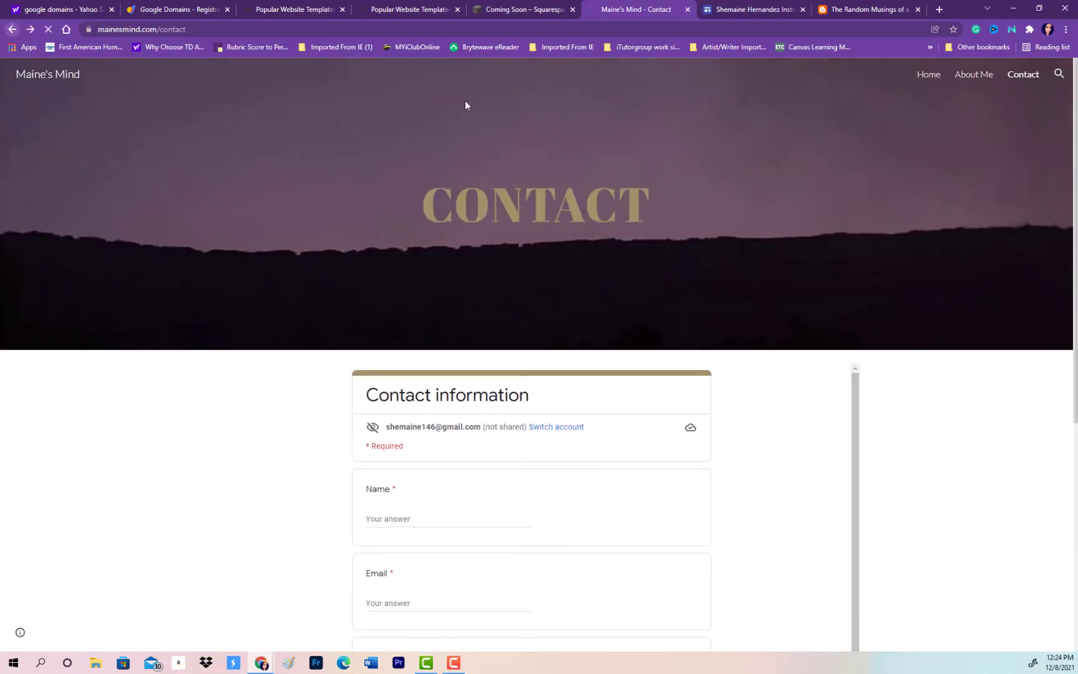
key("alt+Left")
left_click(748, 11)
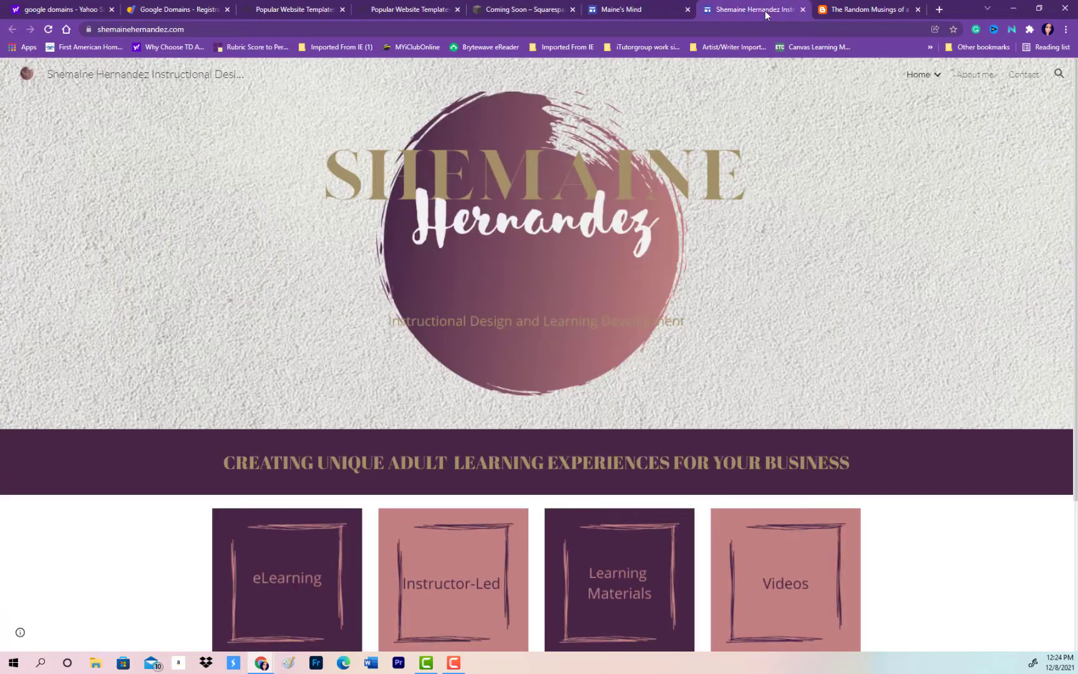
left_click(854, 12)
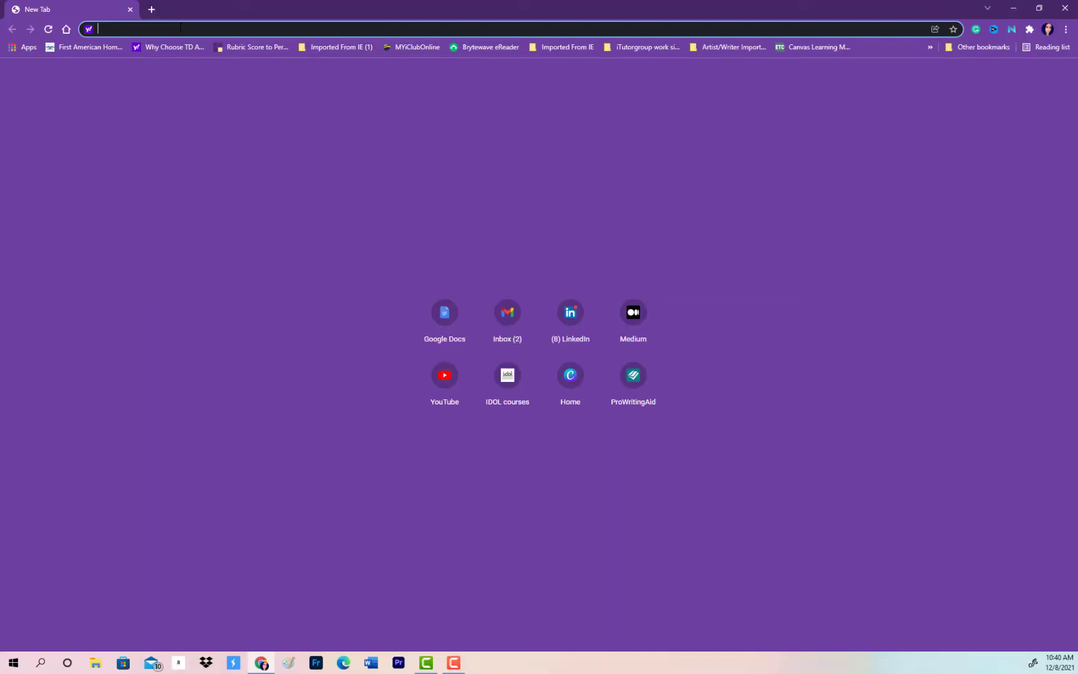
Search for 'google domains' and open domains.google from the results.
type("google dom")
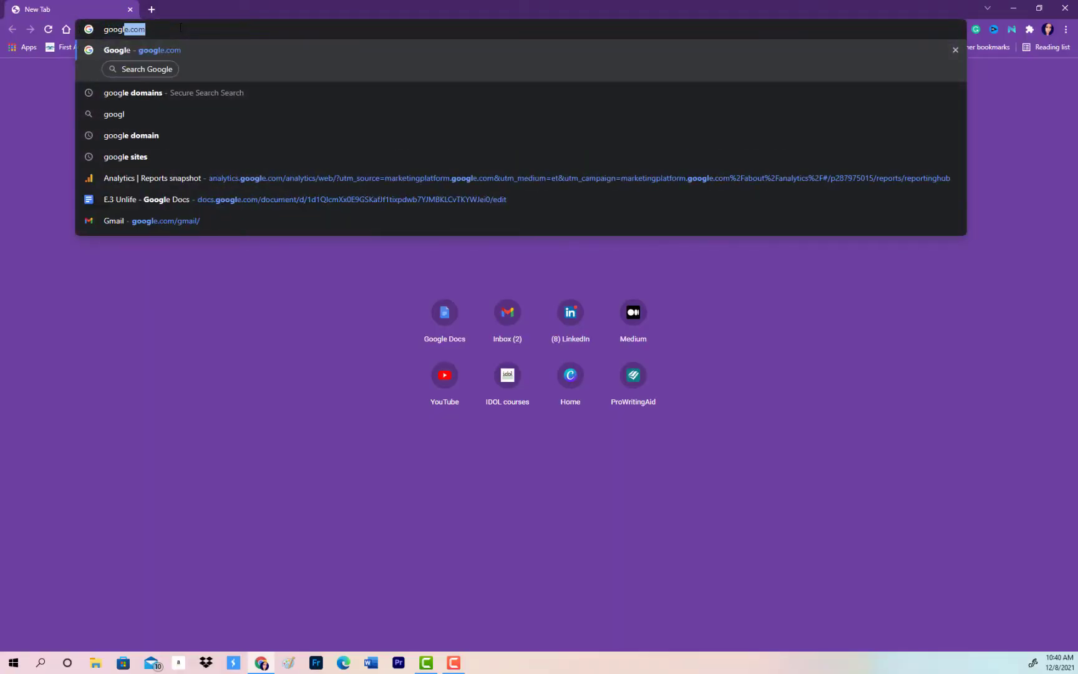
type("ains")
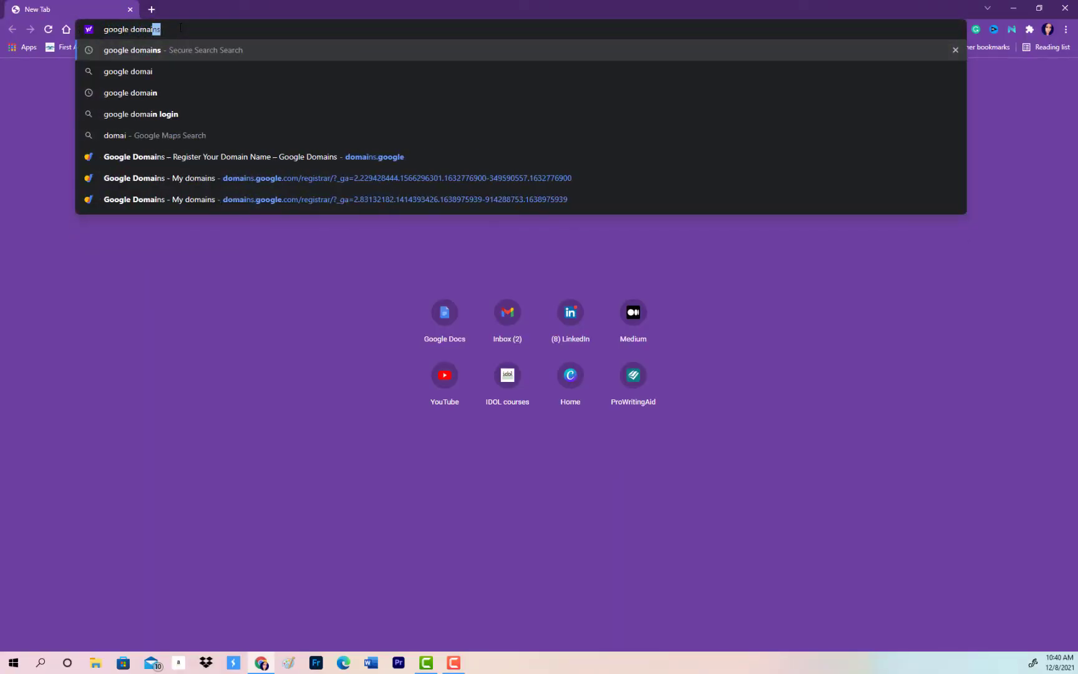
key("Return")
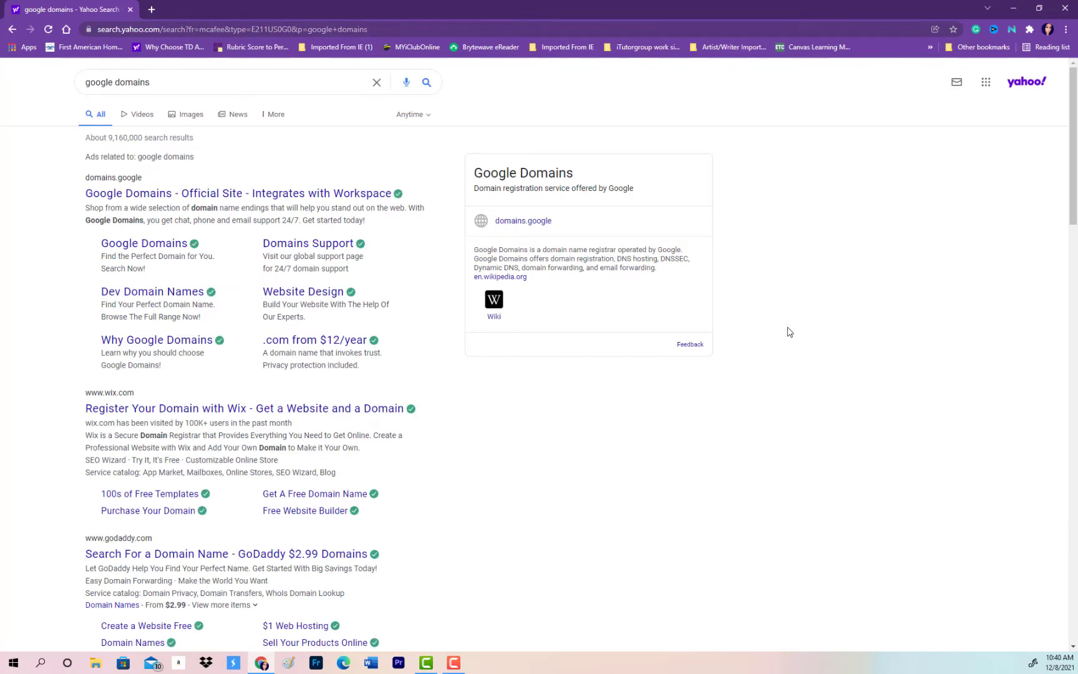
left_click(516, 222)
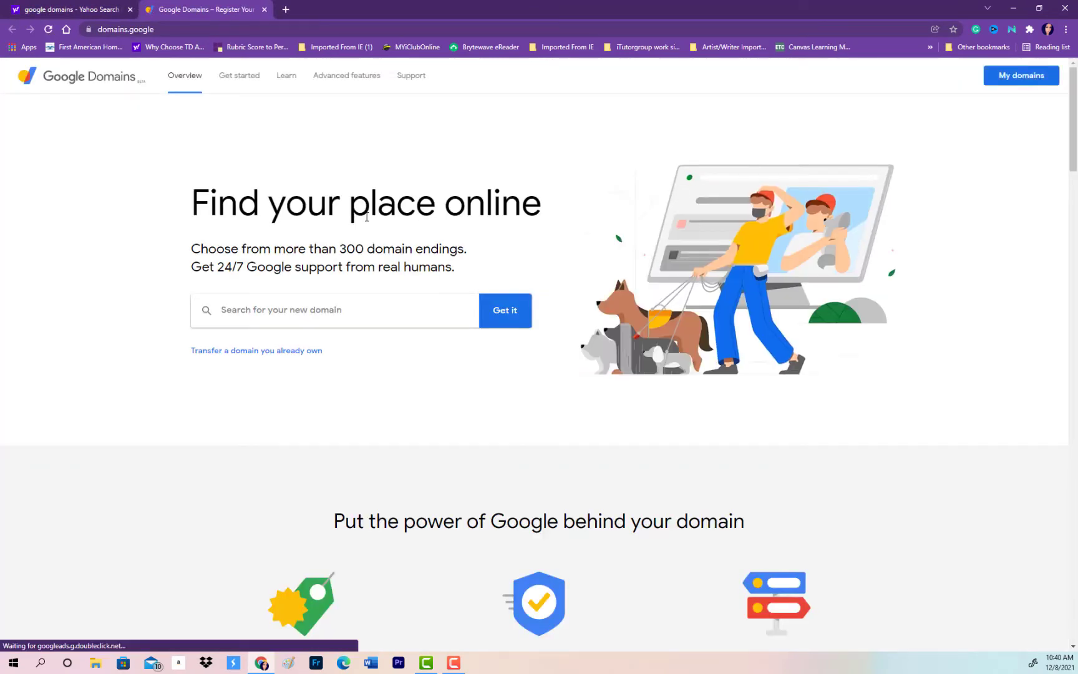
Go to My domains and open the registration settings for mainesmind.com.
left_click(1015, 87)
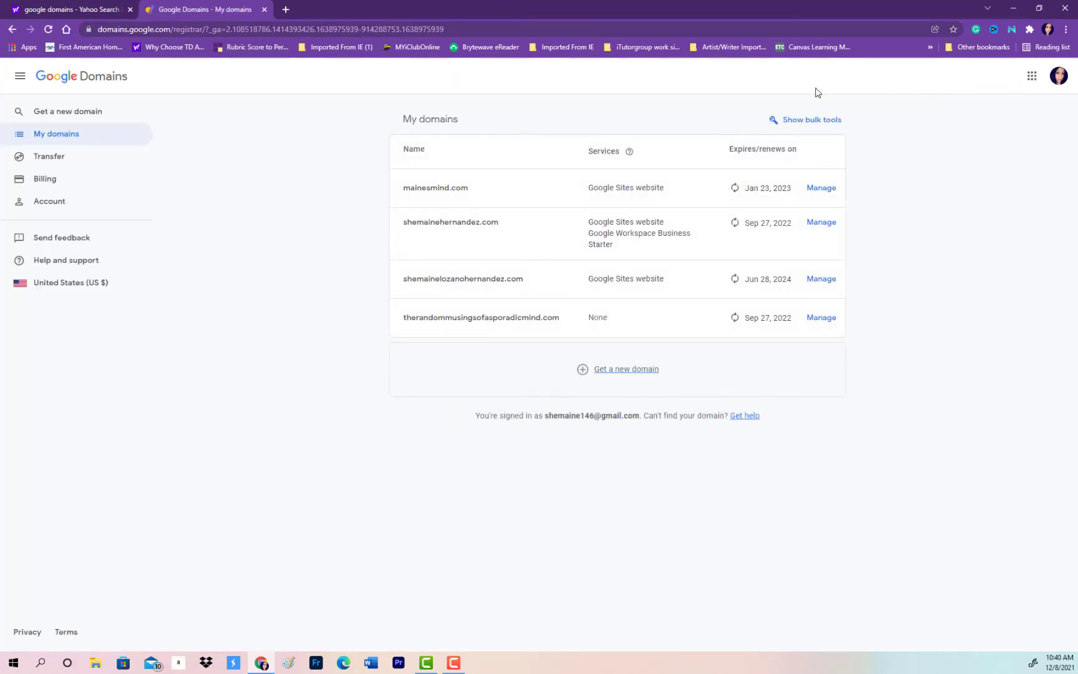
left_click(59, 139)
left_click(821, 189)
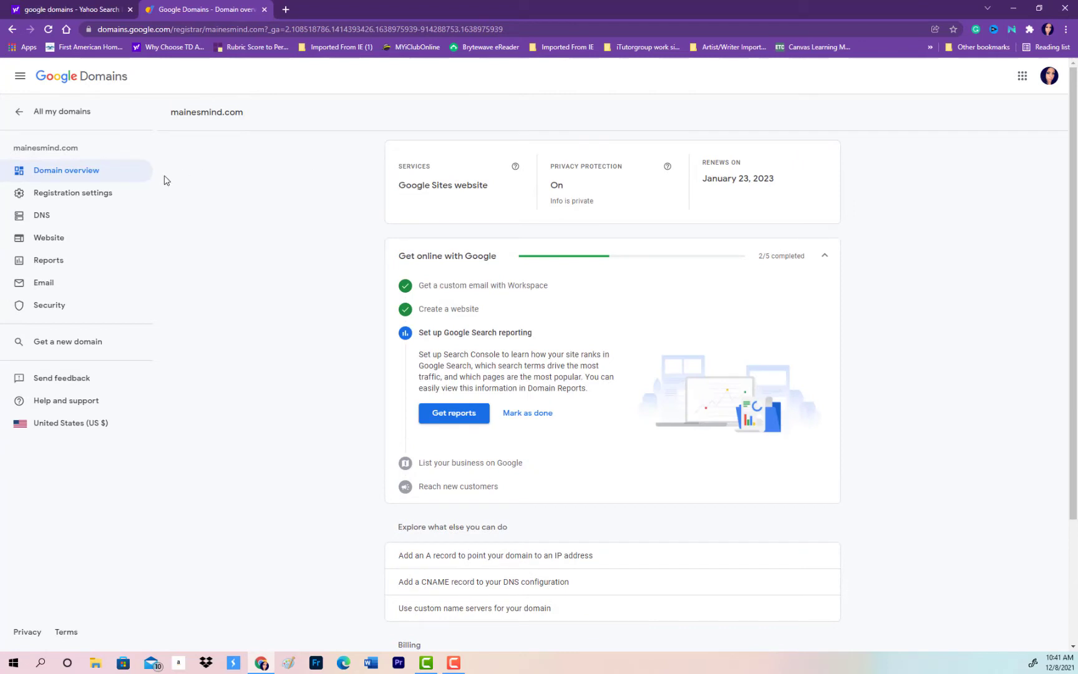
left_click(113, 195)
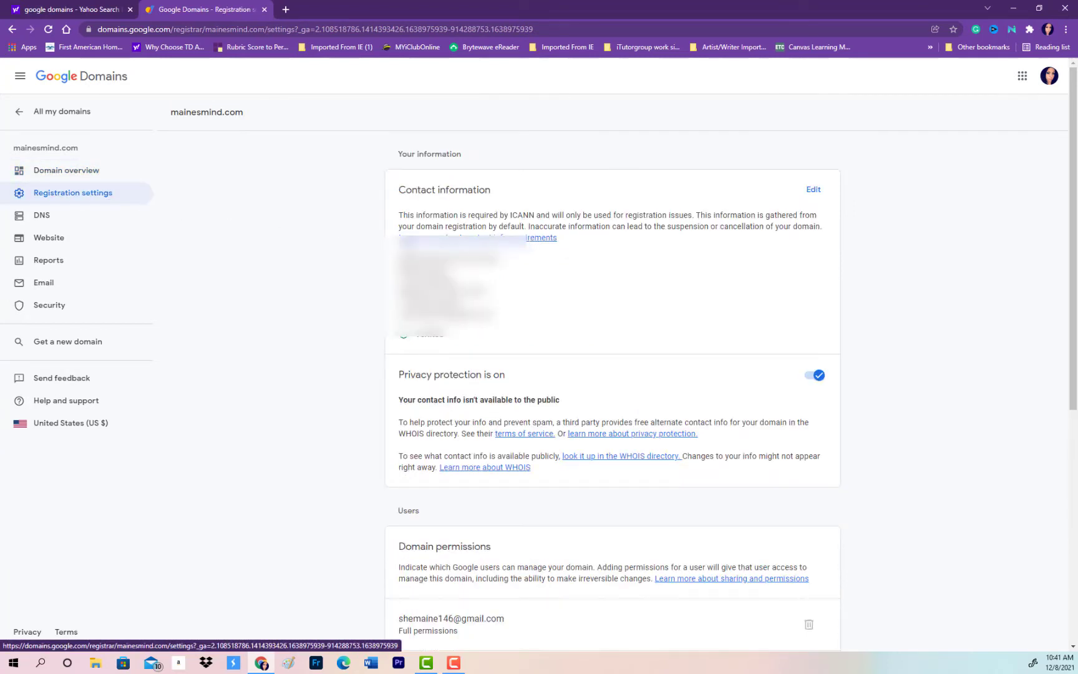
scroll(620, 259, "down", 6)
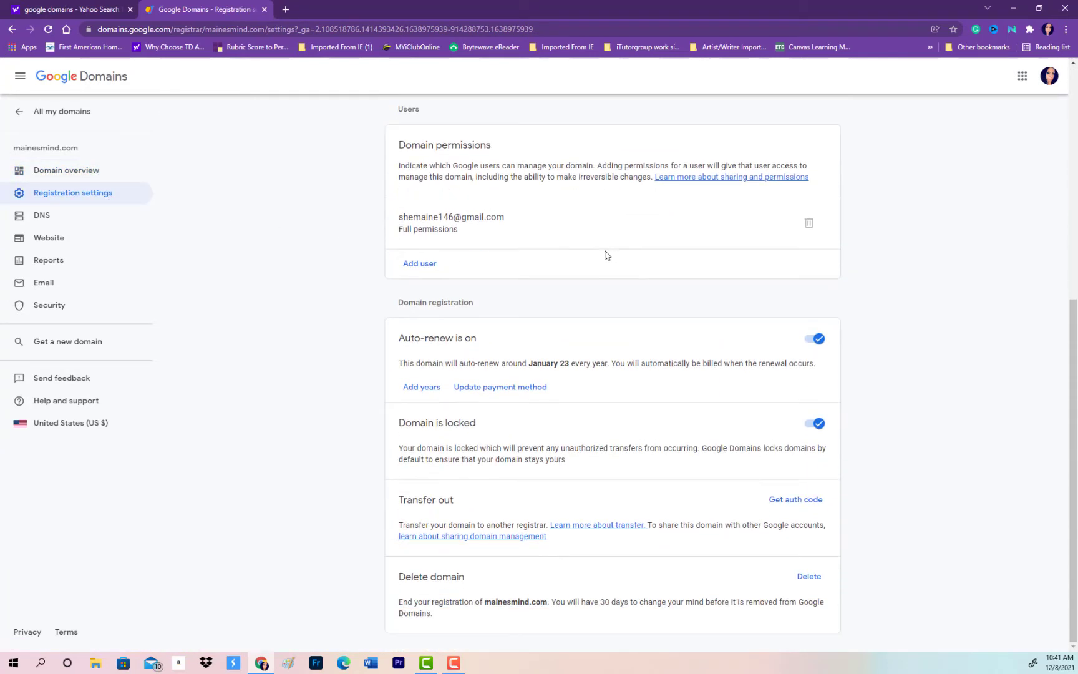
Unlock mainesmind.com and request its auth code, re-verifying the account password.
left_click(817, 429)
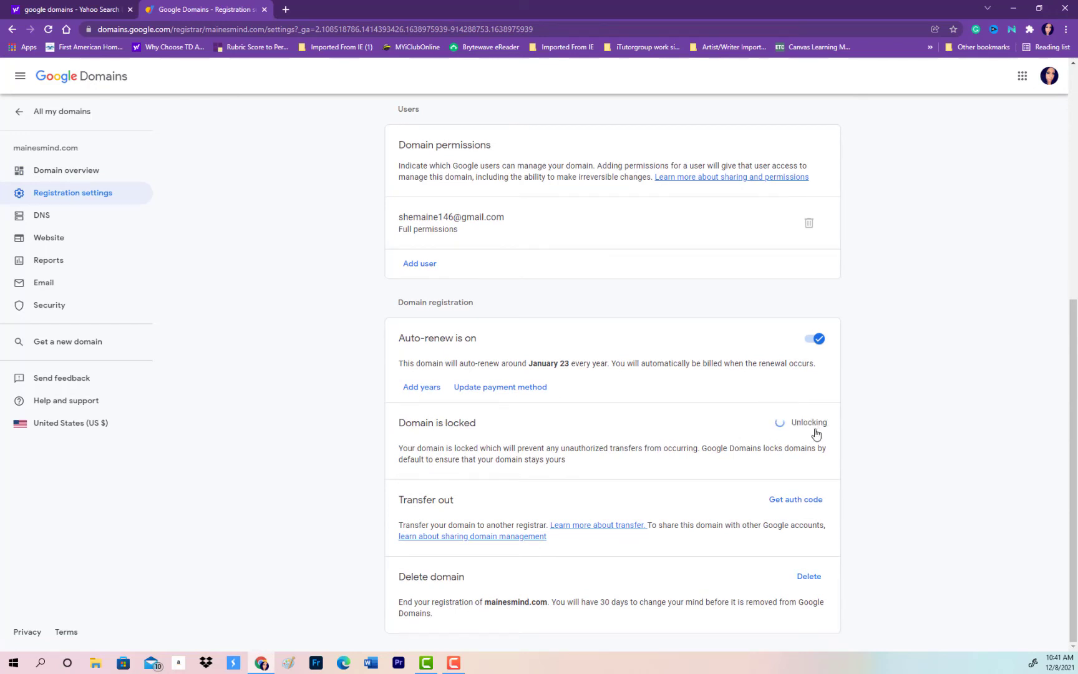
left_click(791, 503)
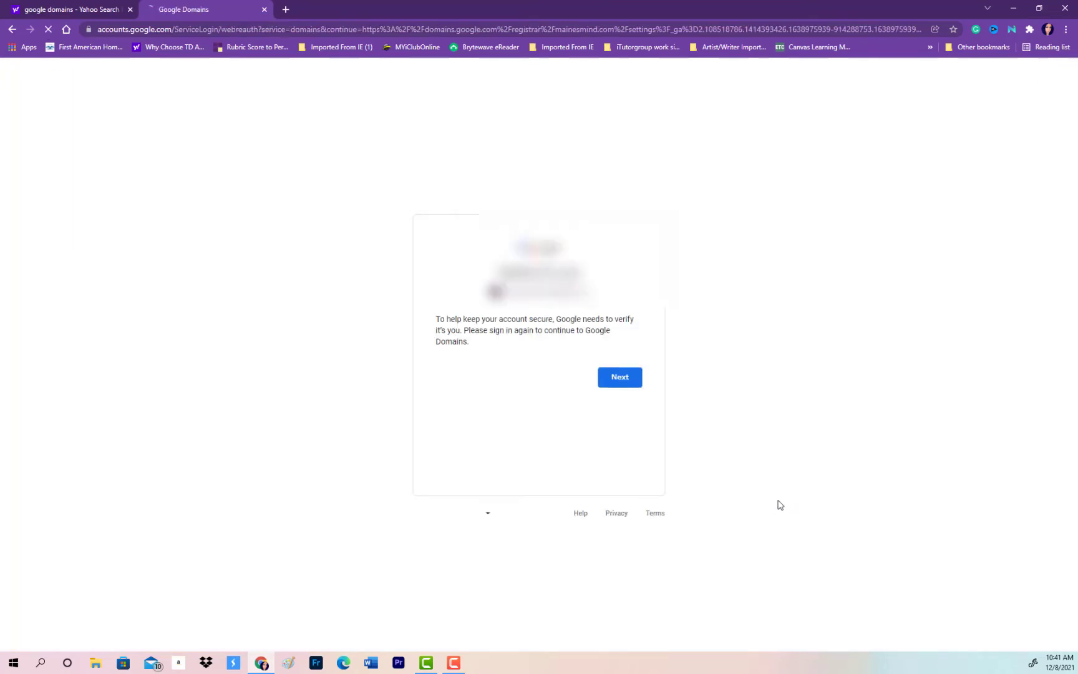
left_click(625, 378)
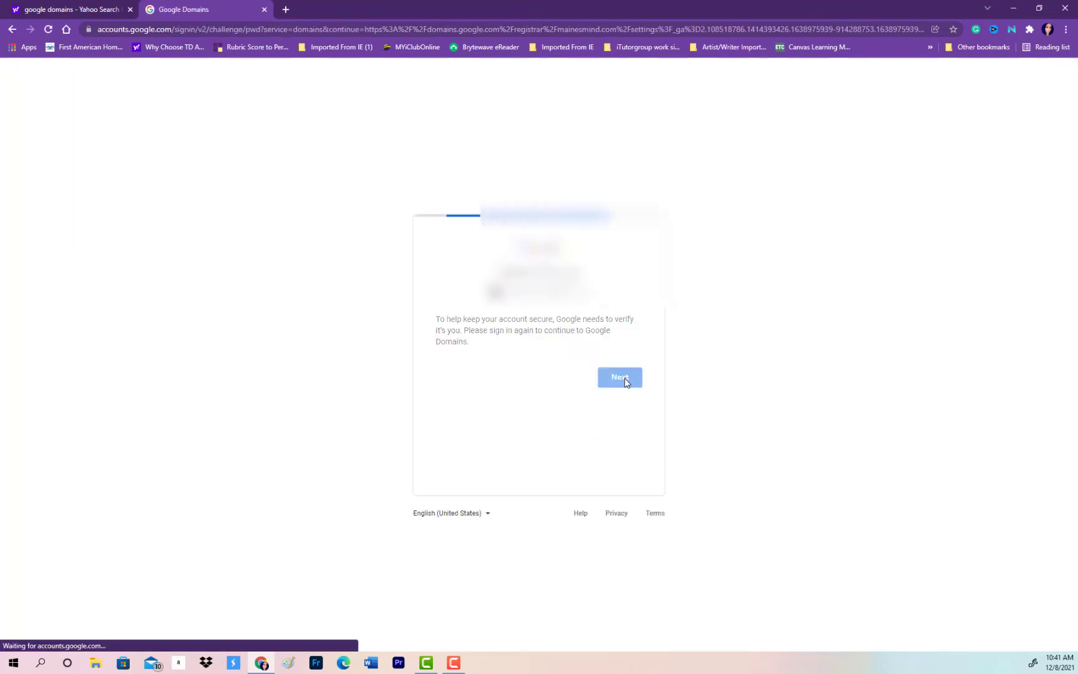
left_click(626, 431)
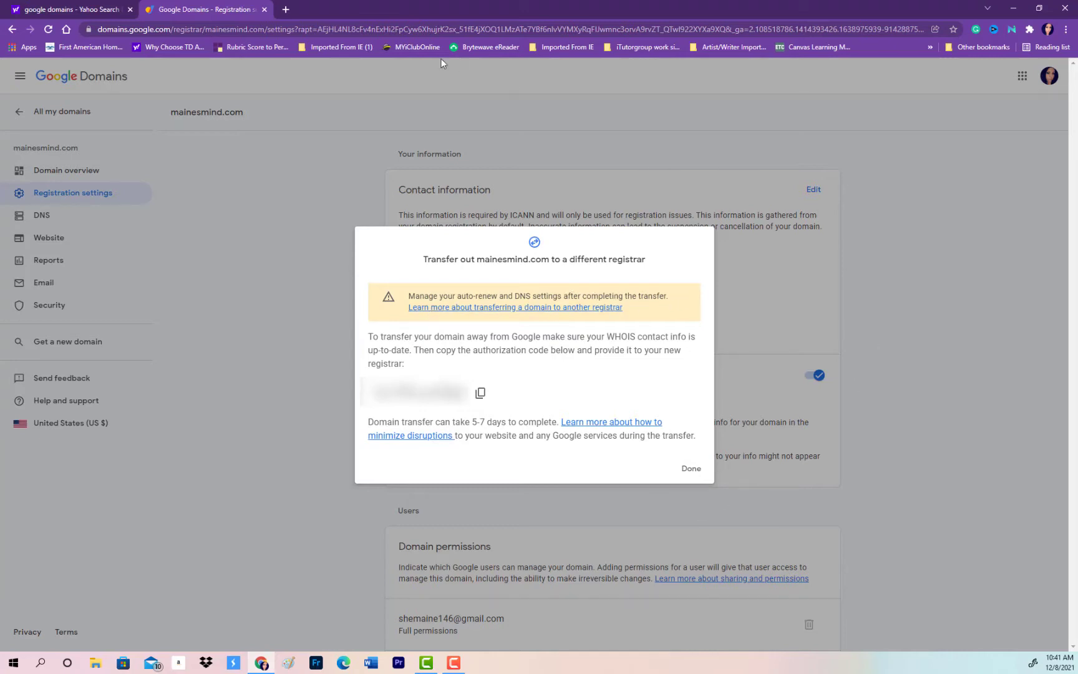
Load squarespace.com in a new tab and go to Products > Transfer a Domain.
left_click(287, 10)
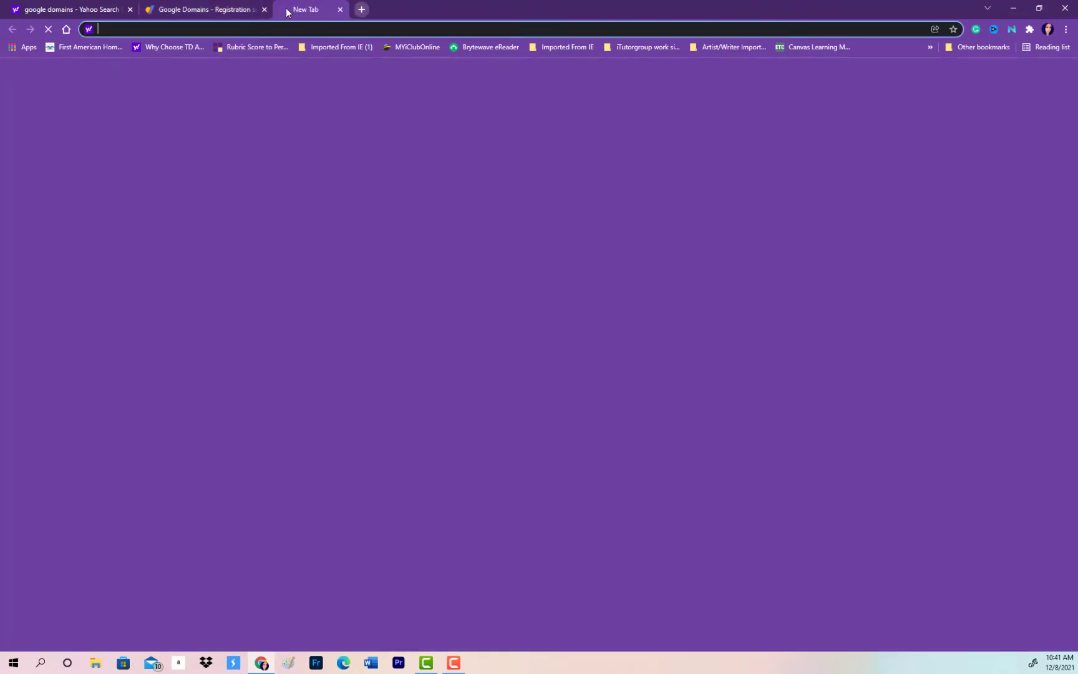
type("s")
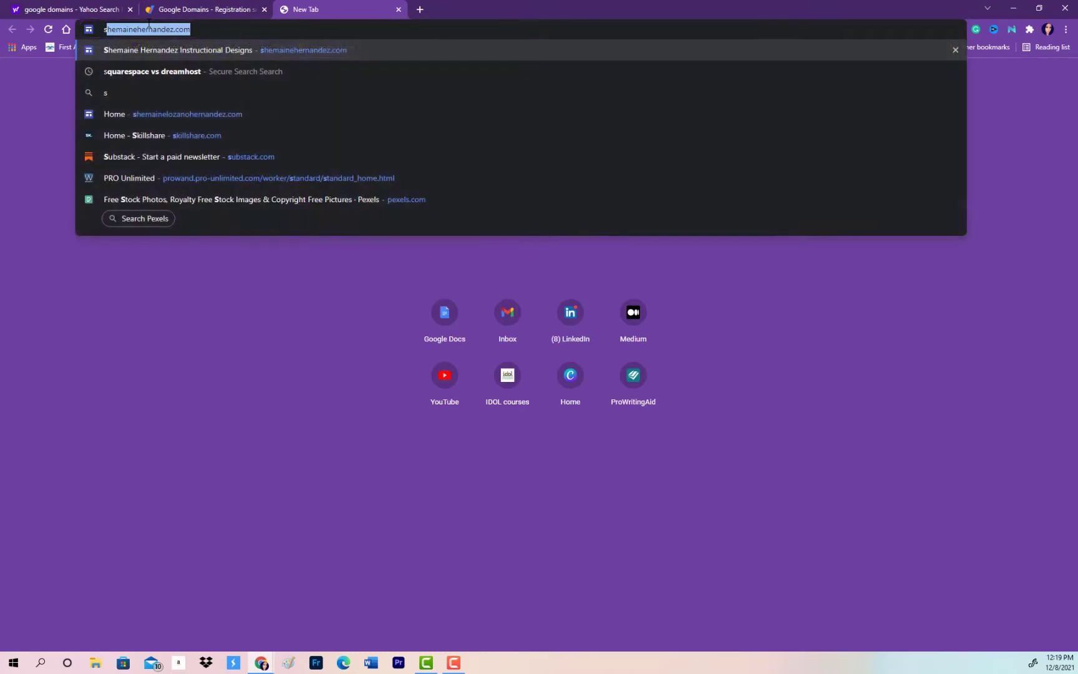
type("quarespace")
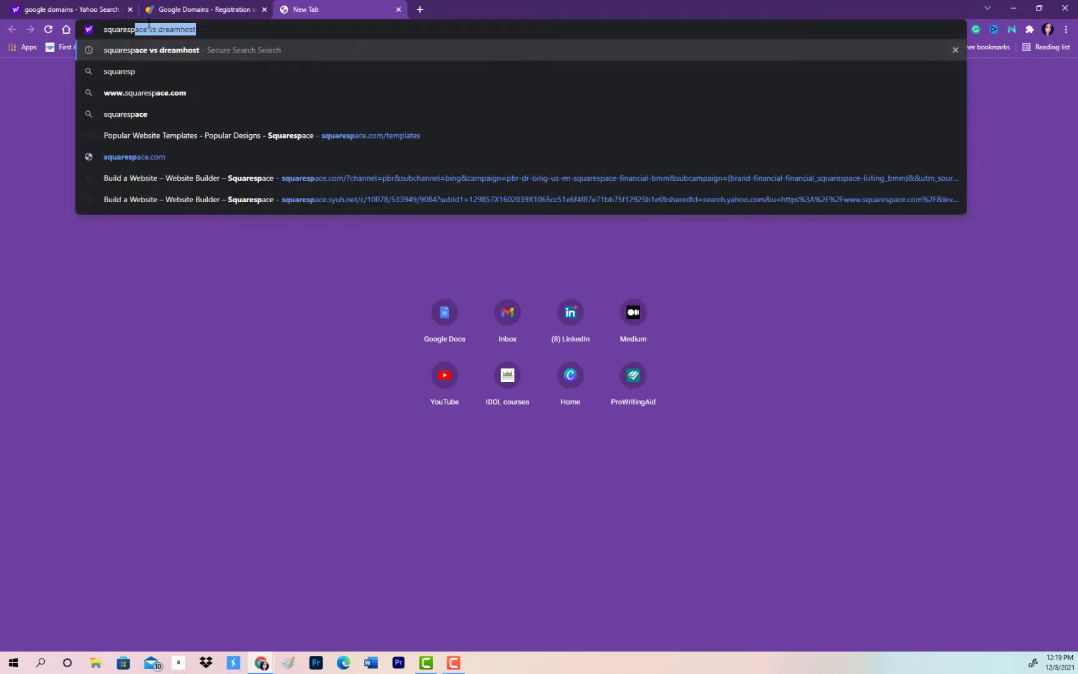
type(".com")
key("Return")
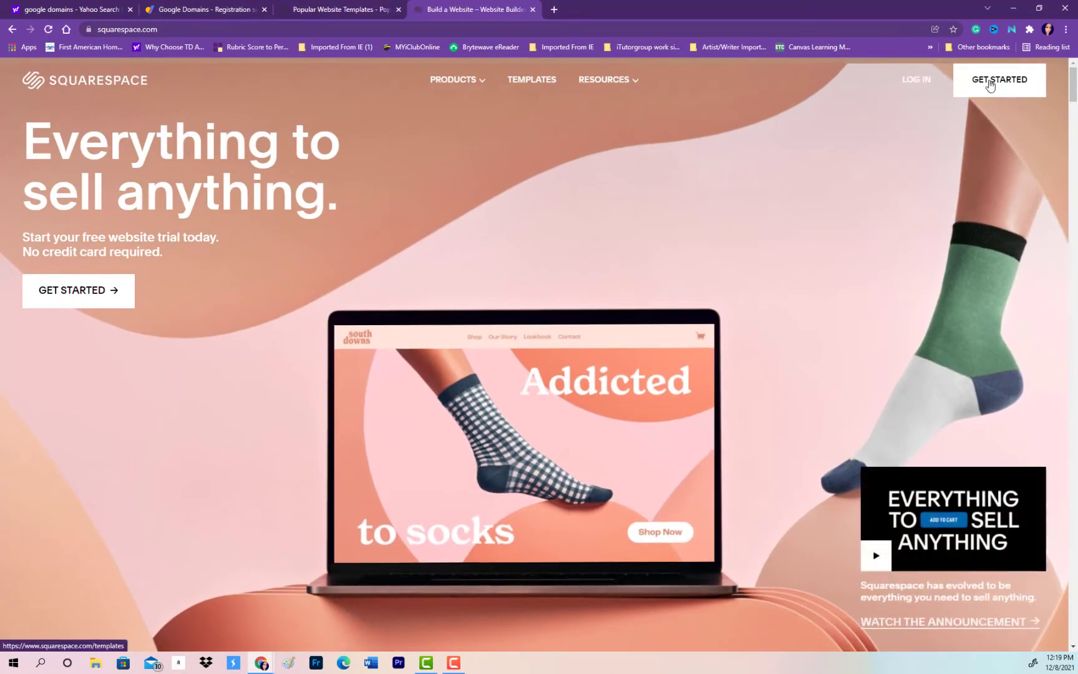
left_click(988, 82)
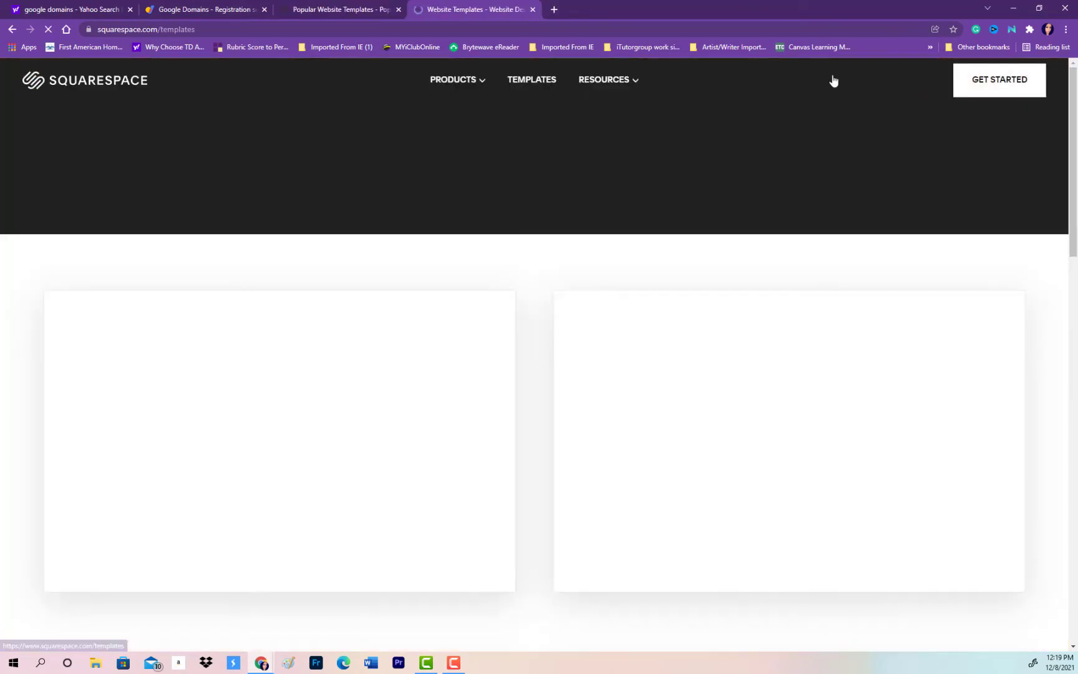
left_click(475, 83)
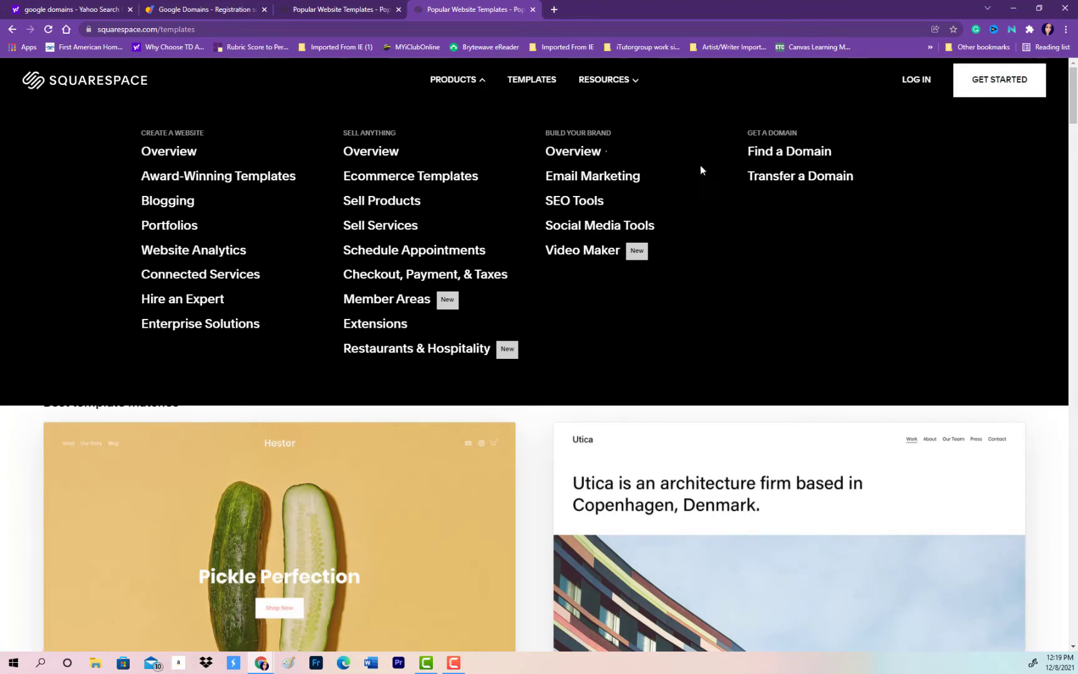
left_click(761, 179)
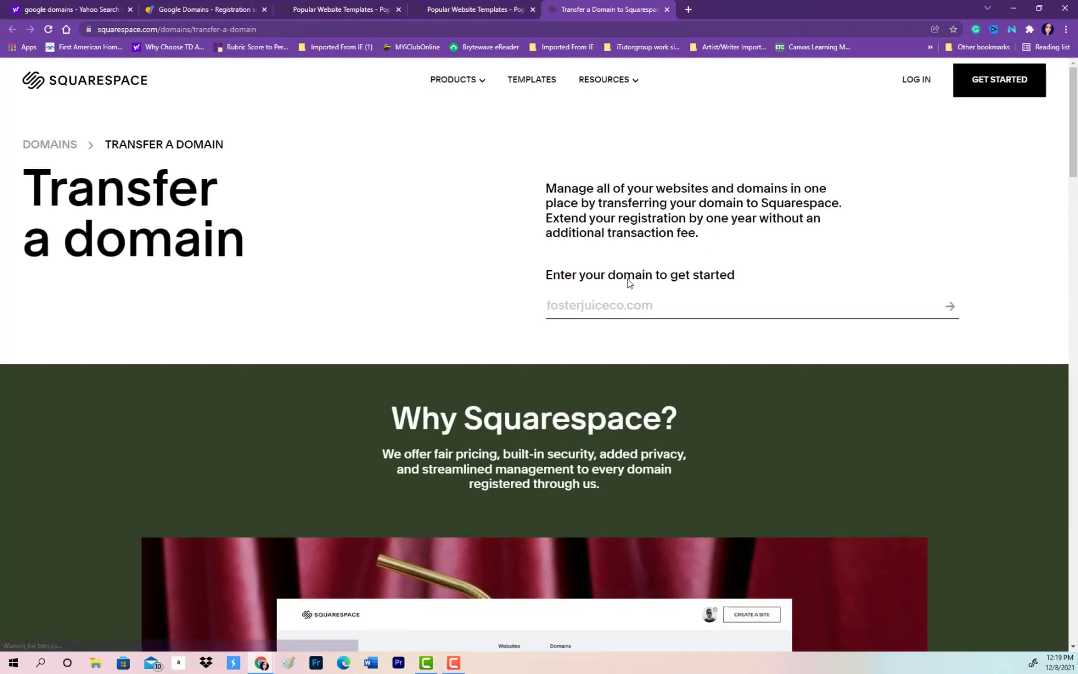
Enter mainesmind.com as the domain to transfer and submit it.
left_click(598, 309)
type("mainesmind.com")
key("Return")
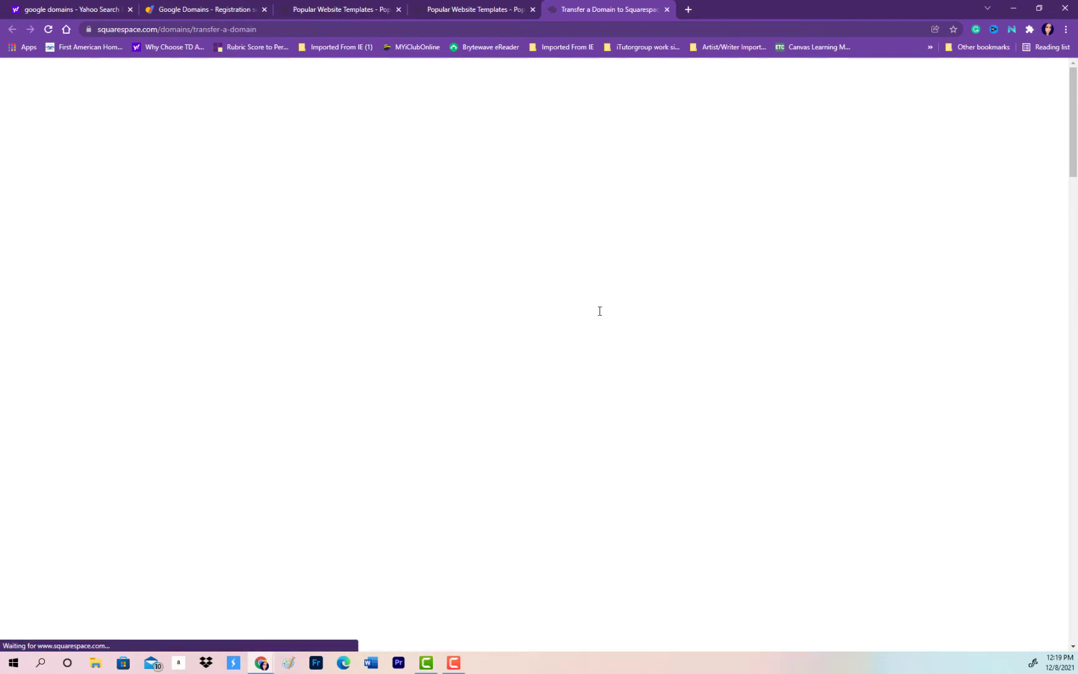
Sign in to Squarespace with Google and copy the authorization code from Google Domains.
left_click(532, 375)
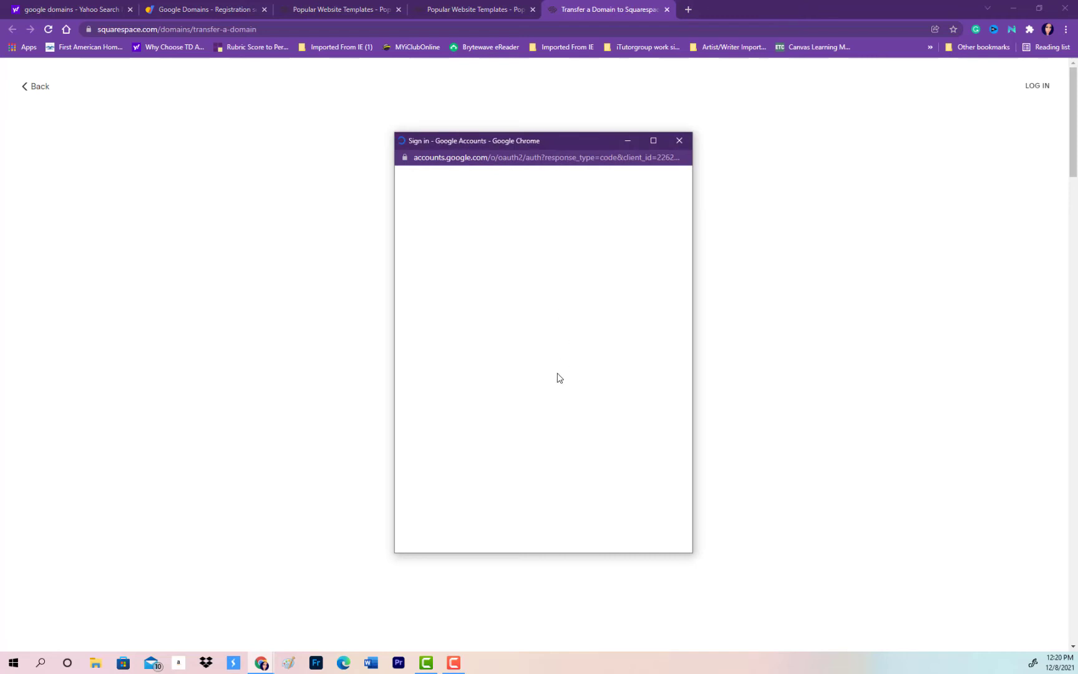
left_click(493, 282)
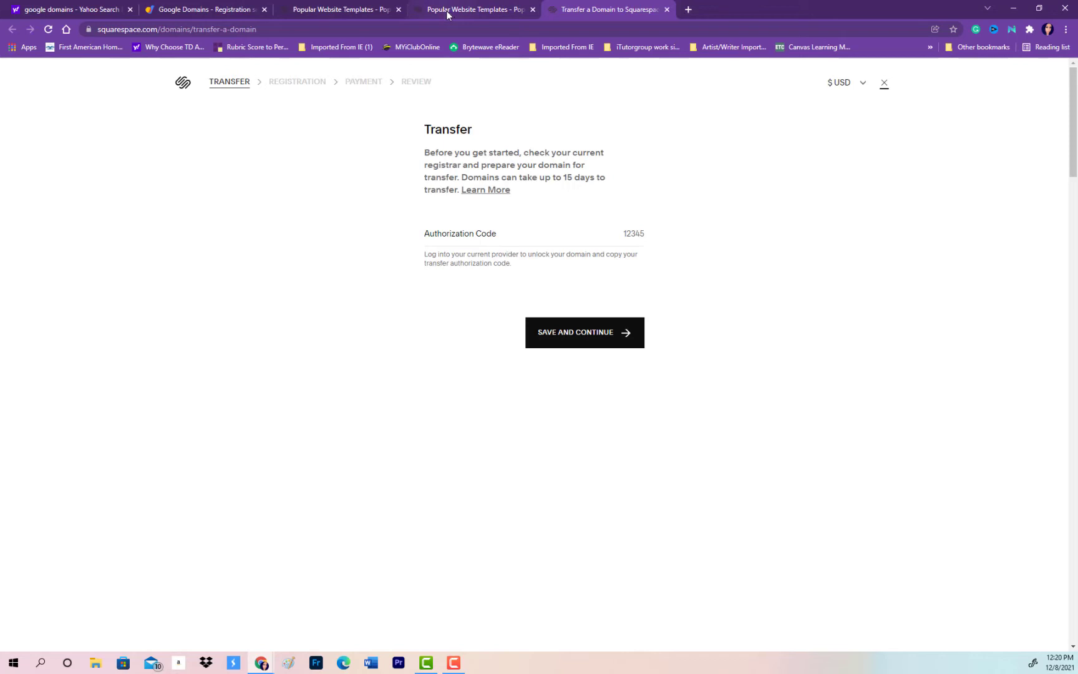
left_click(212, 12)
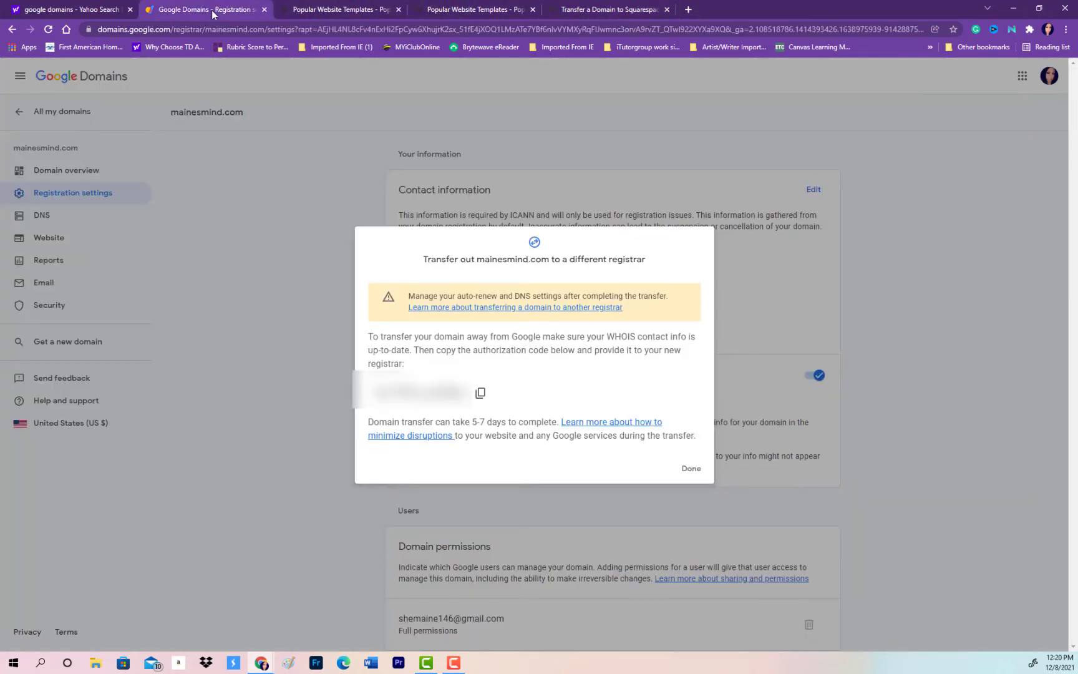
left_click(479, 392)
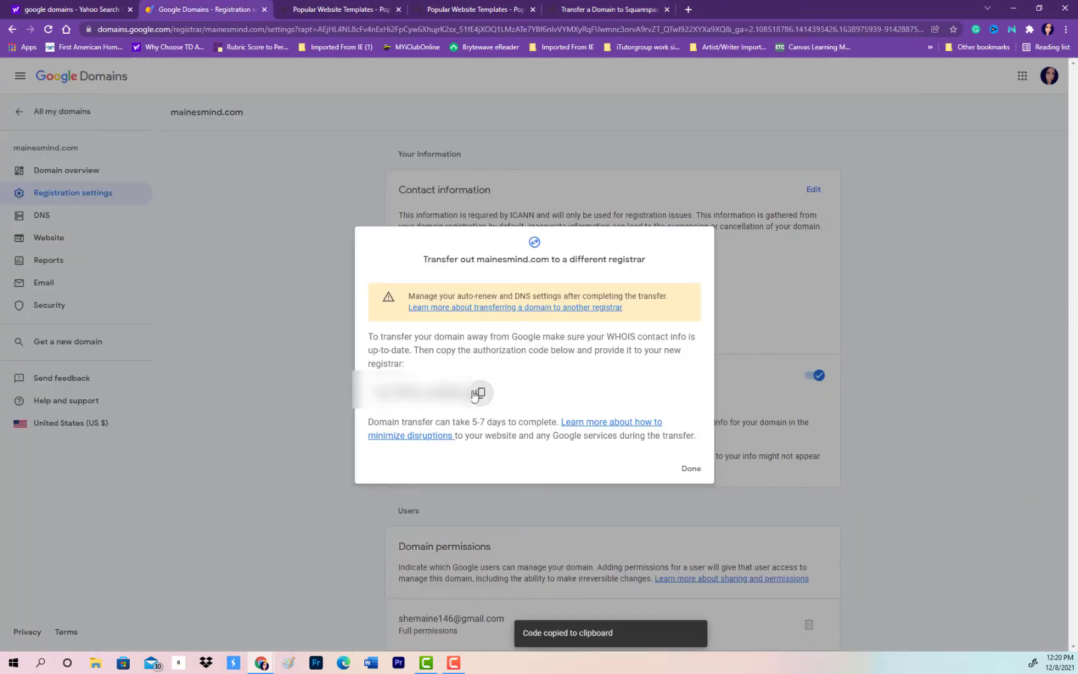
Paste the authorization code into Squarespace's Authorization Code field and save.
left_click(612, 12)
left_click(630, 233)
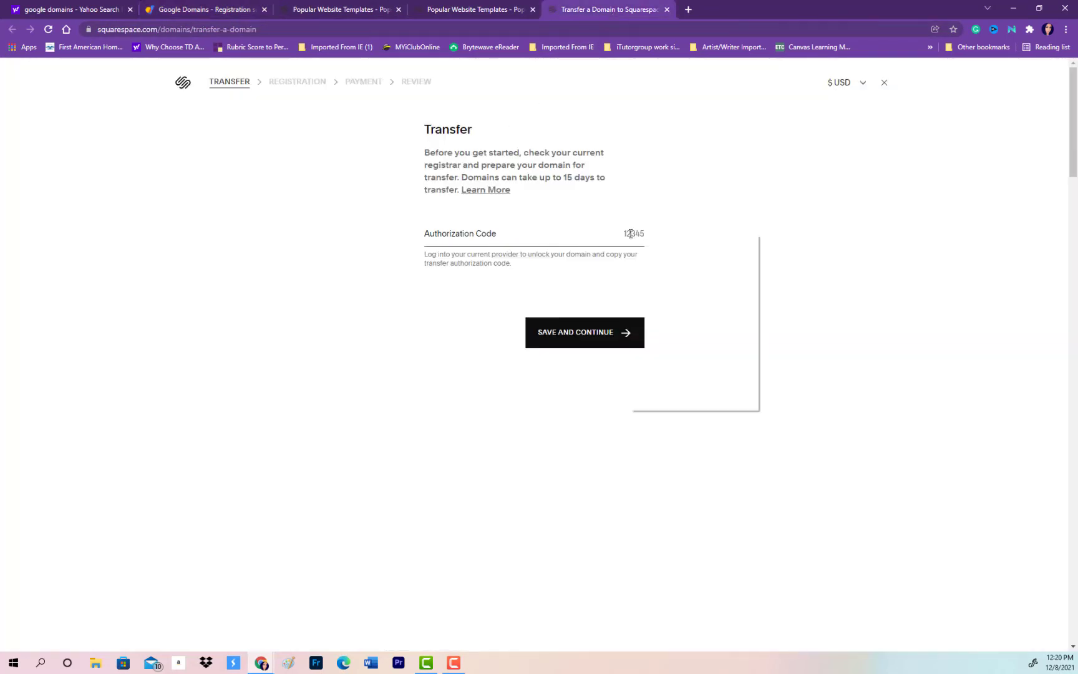
right_click(629, 233)
left_click(663, 320)
left_click(621, 337)
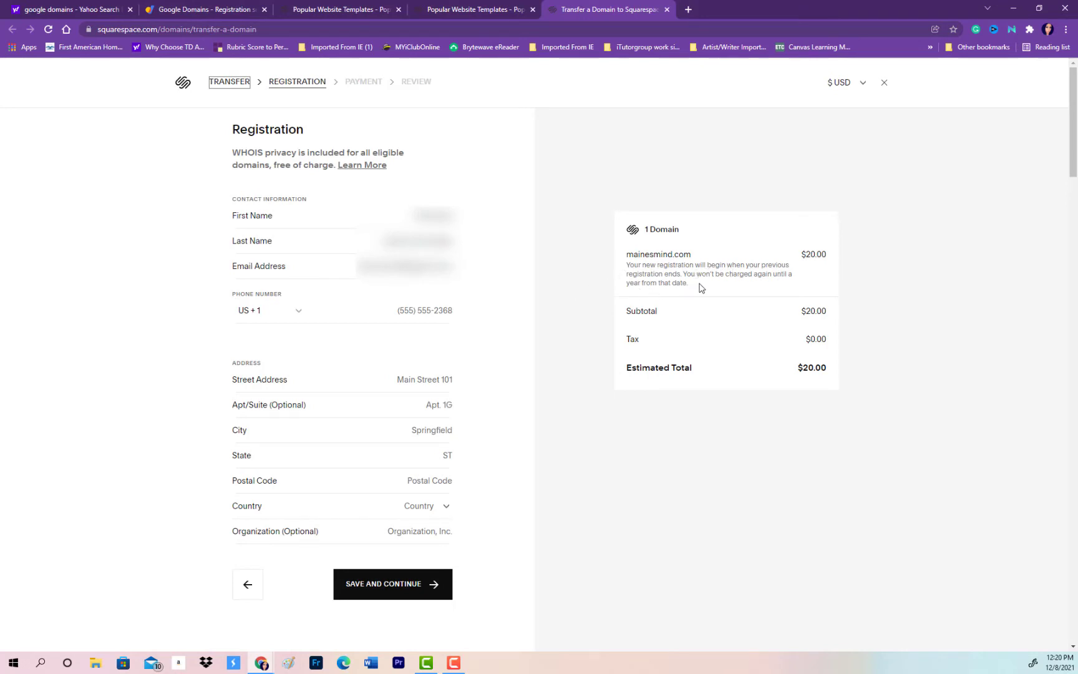
Confirm the Registration and Payment steps for the $20.00 mainesmind.com transfer and finish.
left_click(401, 585)
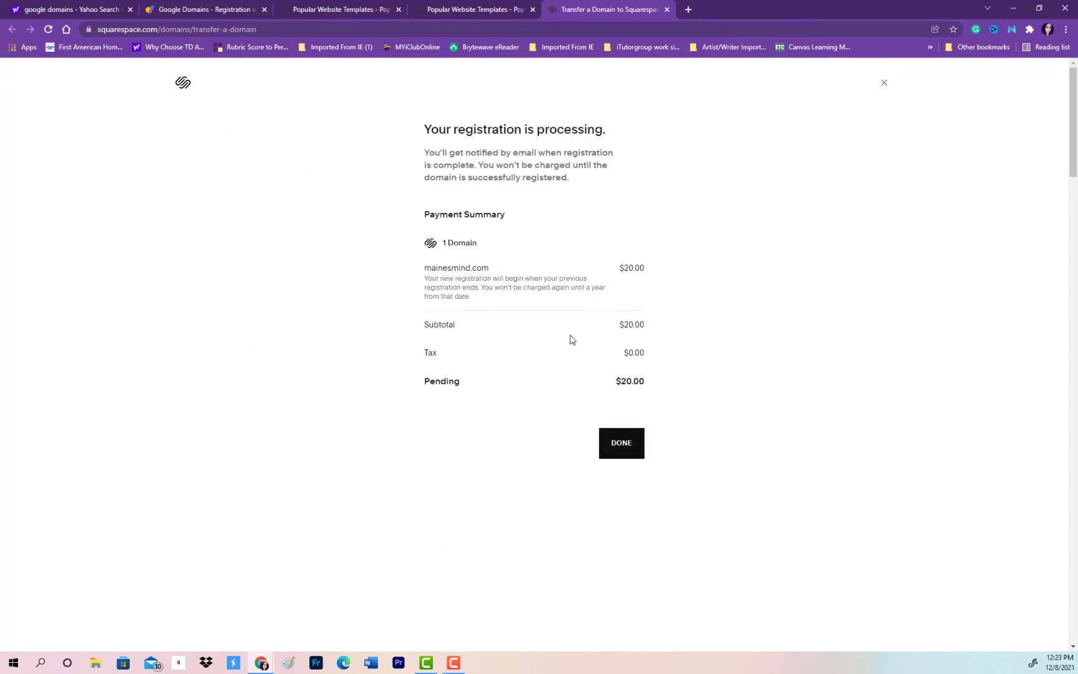
left_click(625, 449)
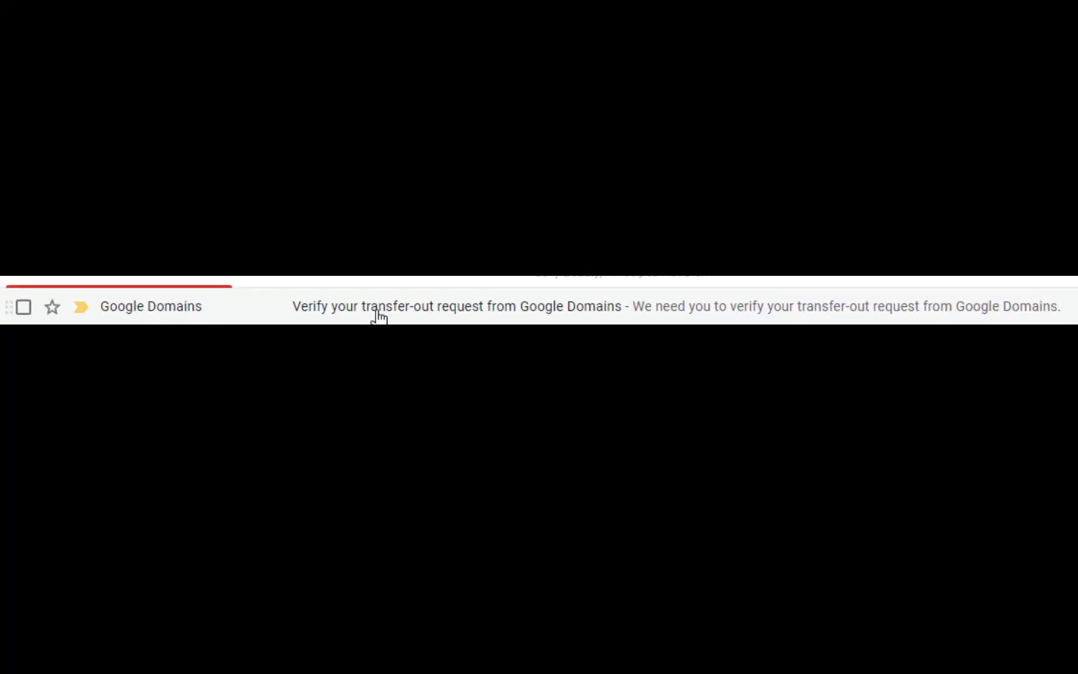
Verify and approve the mainesmind.com transfer-out email, then open Squarespace's confirmation email.
left_click(377, 310)
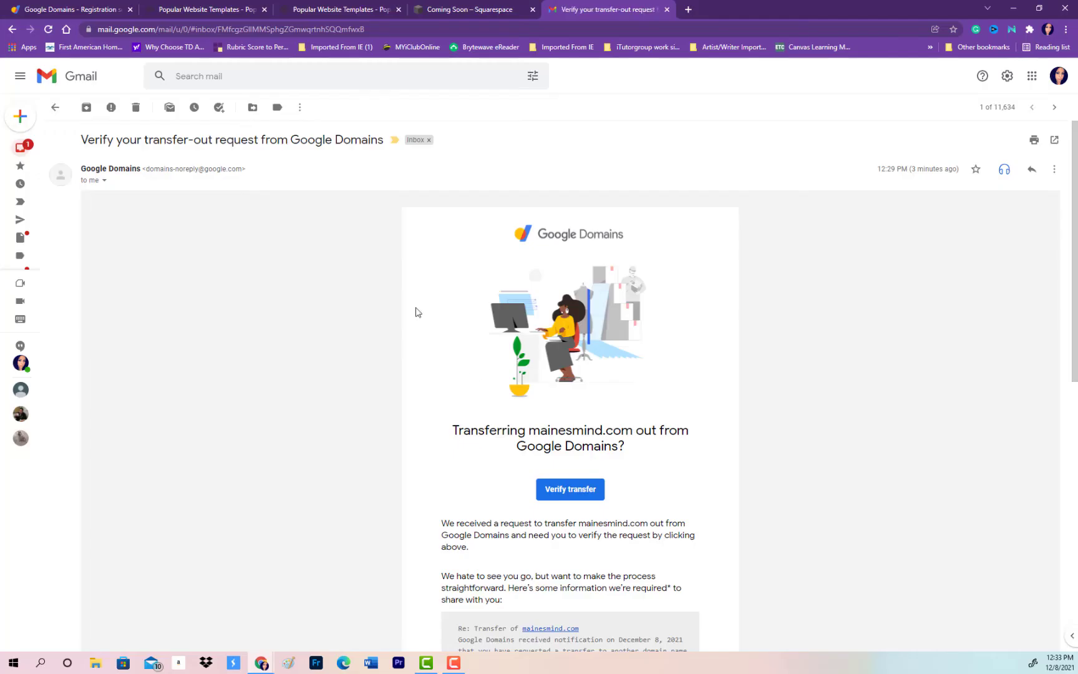
scroll(578, 558, "down", 4)
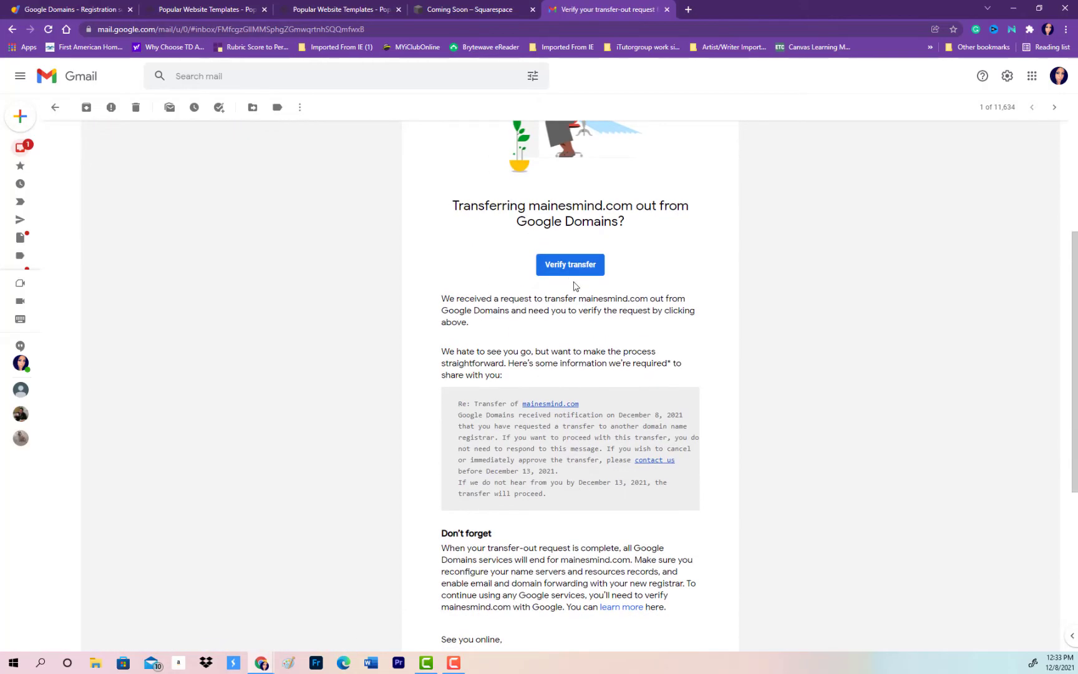
left_click(568, 268)
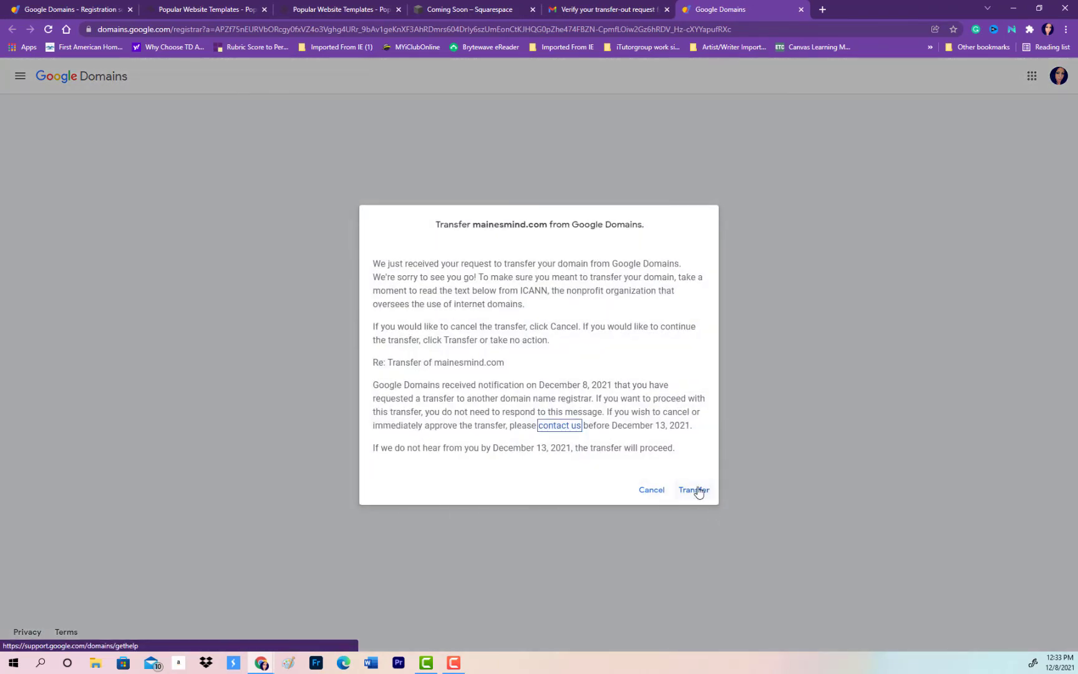
left_click(698, 492)
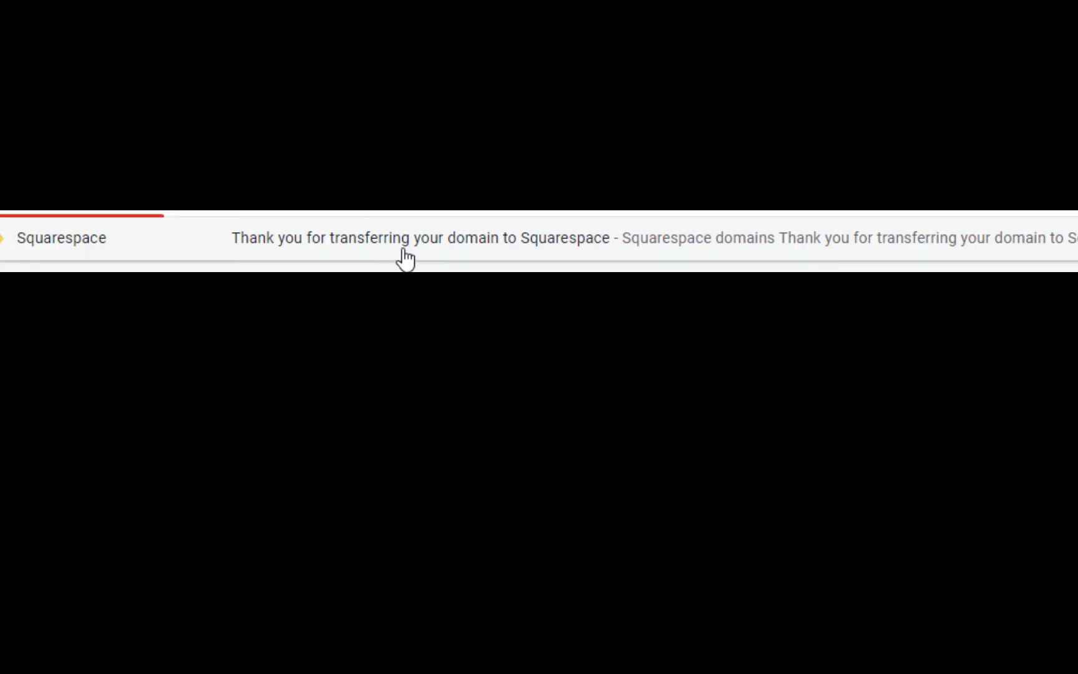
left_click(404, 257)
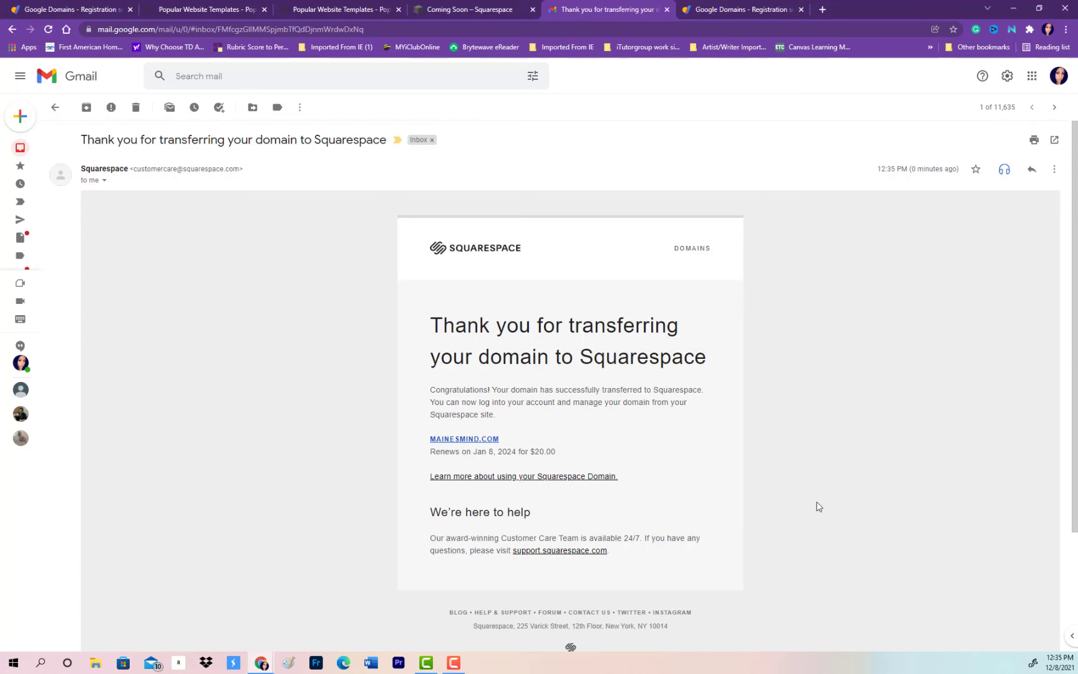
Visit mainesmind.com from the email, close the privacy error, and return to Squarespace Domains.
left_click(439, 439)
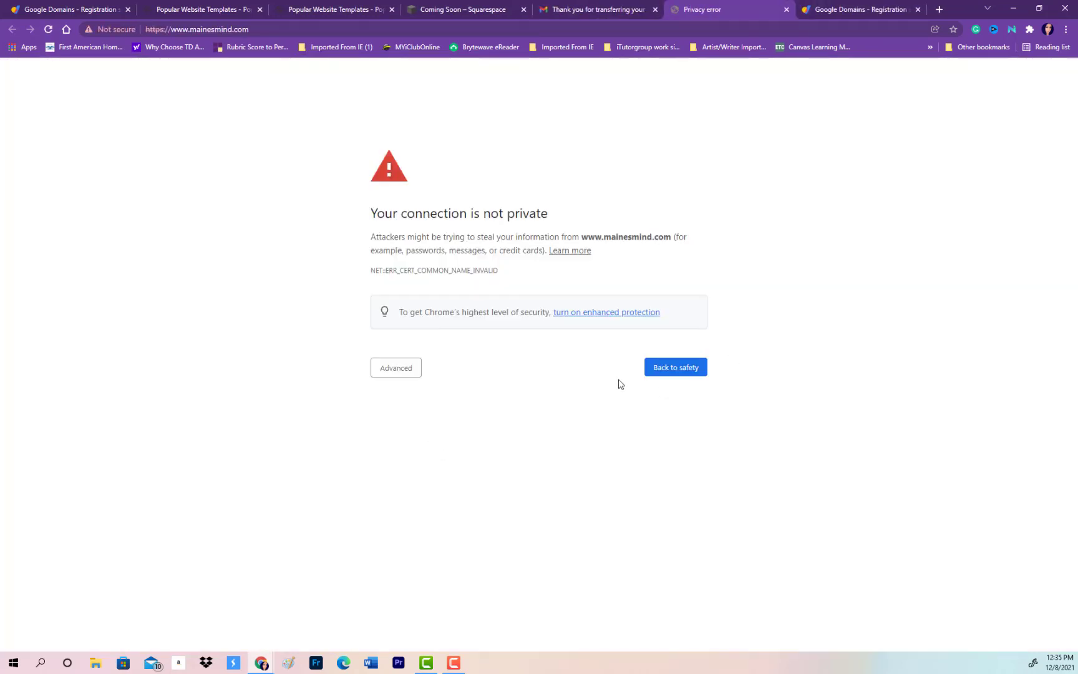
left_click(786, 9)
left_click(463, 9)
left_click(35, 83)
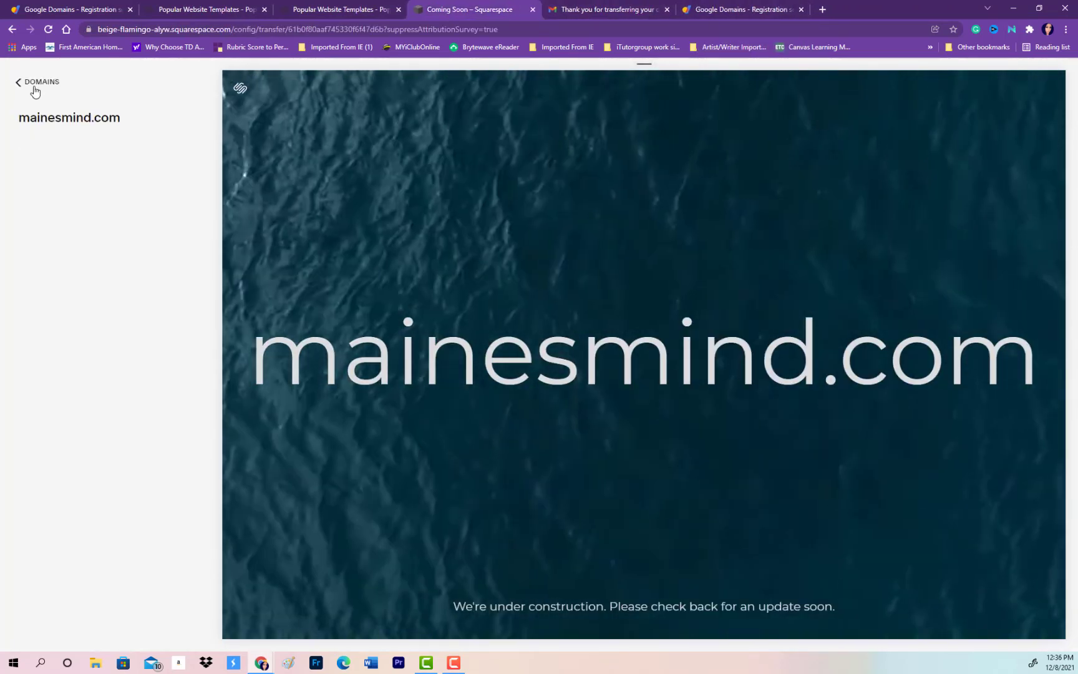